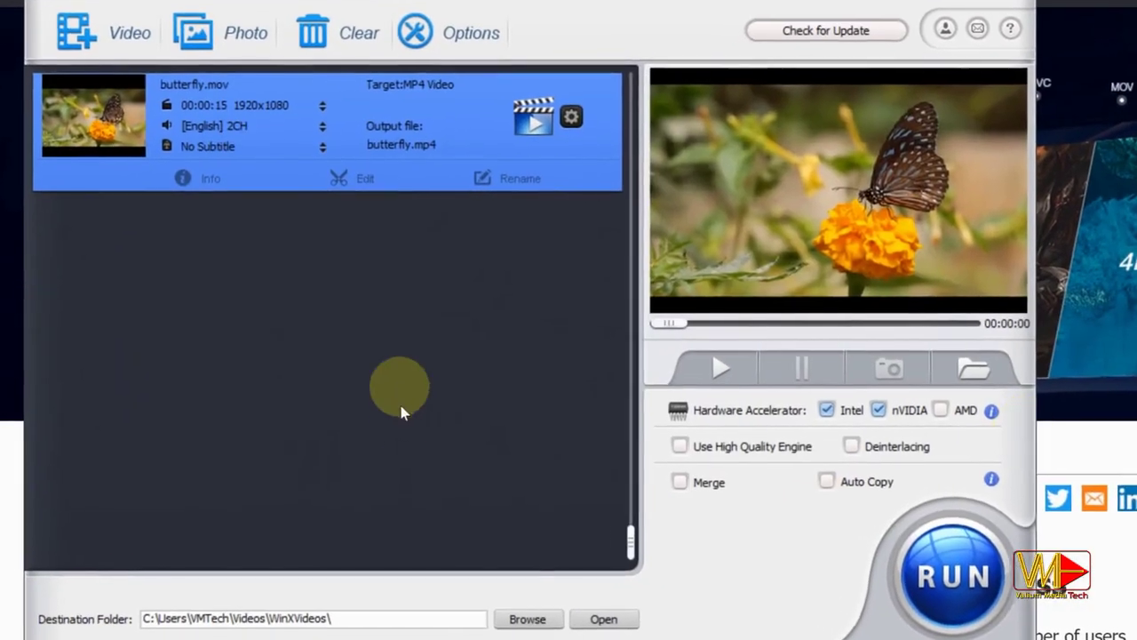
click(972, 582)
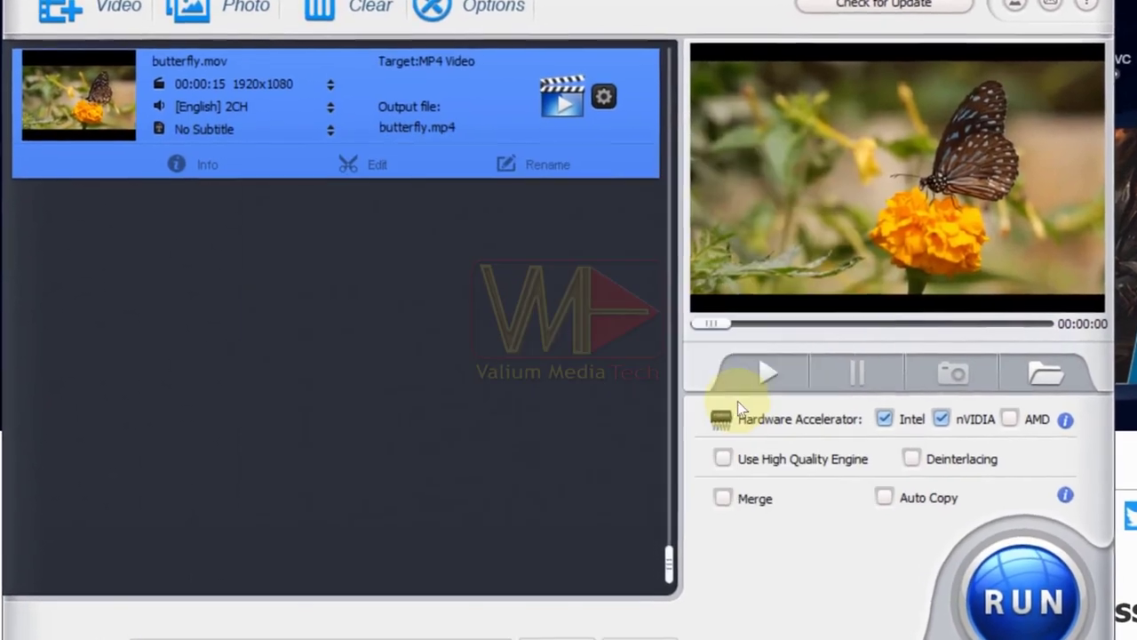
double_click(873, 84)
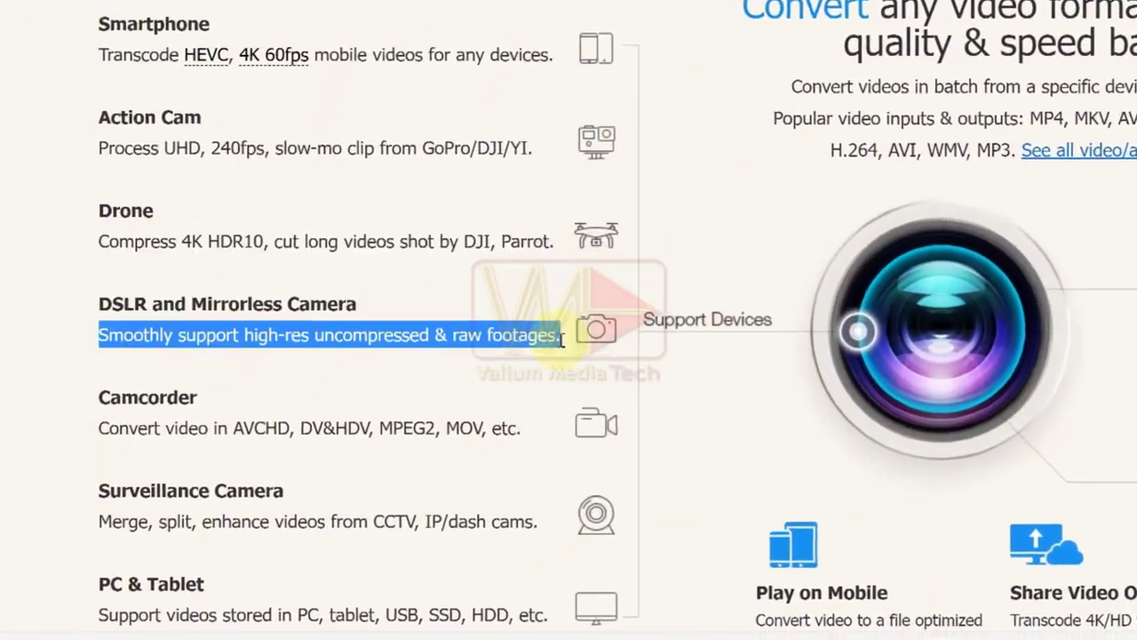
Read the camcorder, surveillance camera, and PC and tablet entries in the converter's supported devices list.
drag(94, 468, 461, 468)
drag(94, 549, 475, 549)
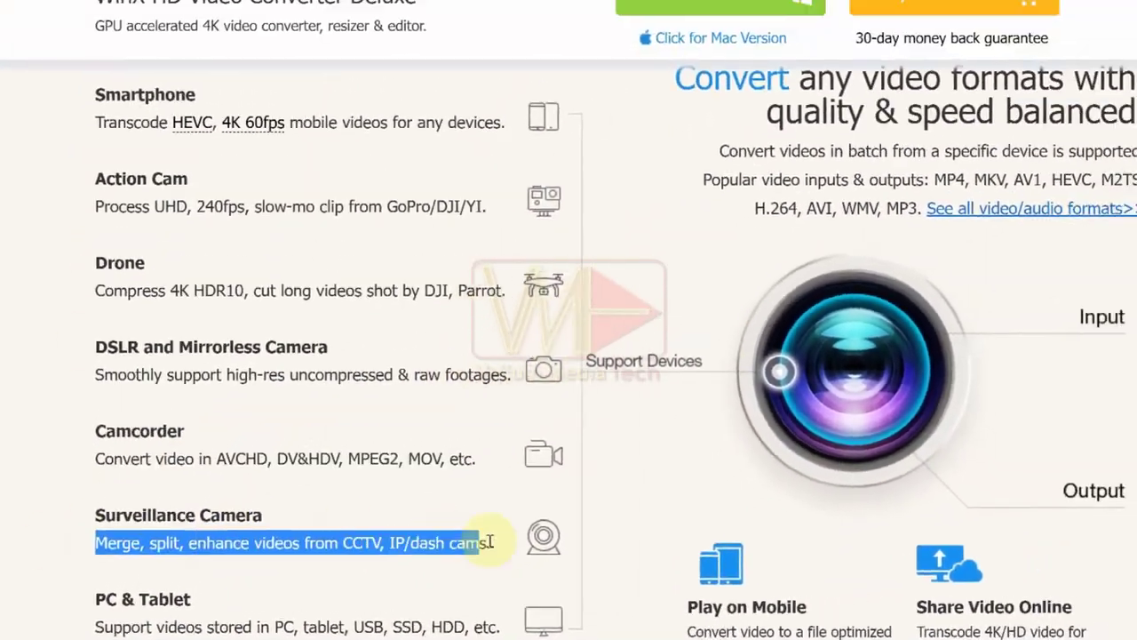
drag(94, 626, 500, 627)
Read the section on compressing 4K/HD videos, including its heading, the compression kernel text and the file size reduction claim.
scroll(456, 635, down, 5)
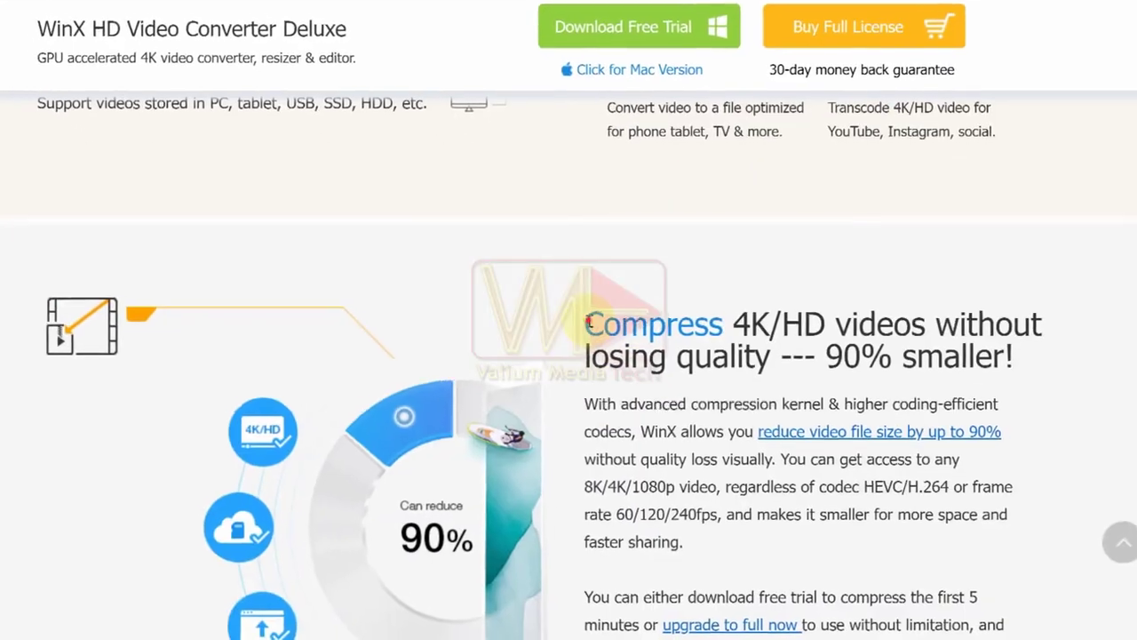
drag(581, 325, 1026, 367)
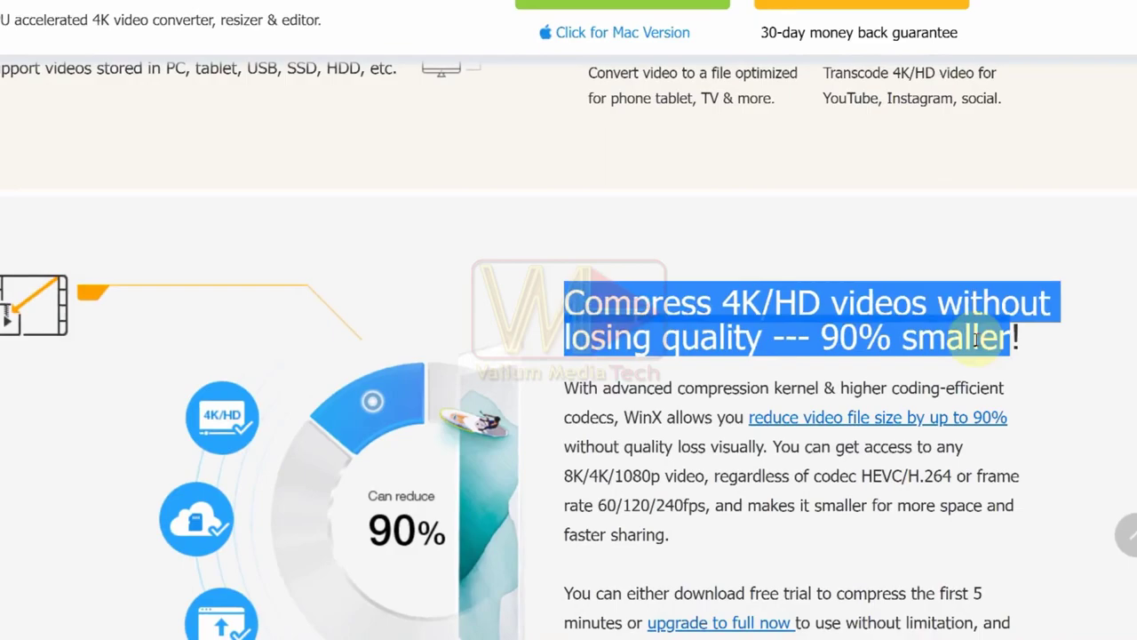
drag(584, 403, 1003, 404)
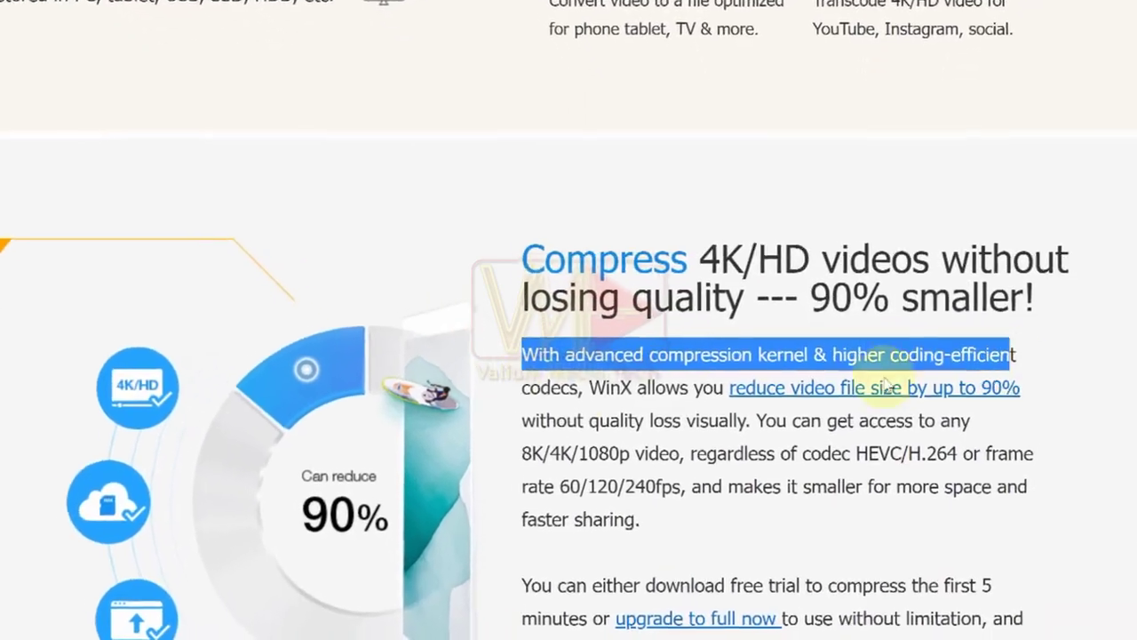
drag(726, 388, 1020, 388)
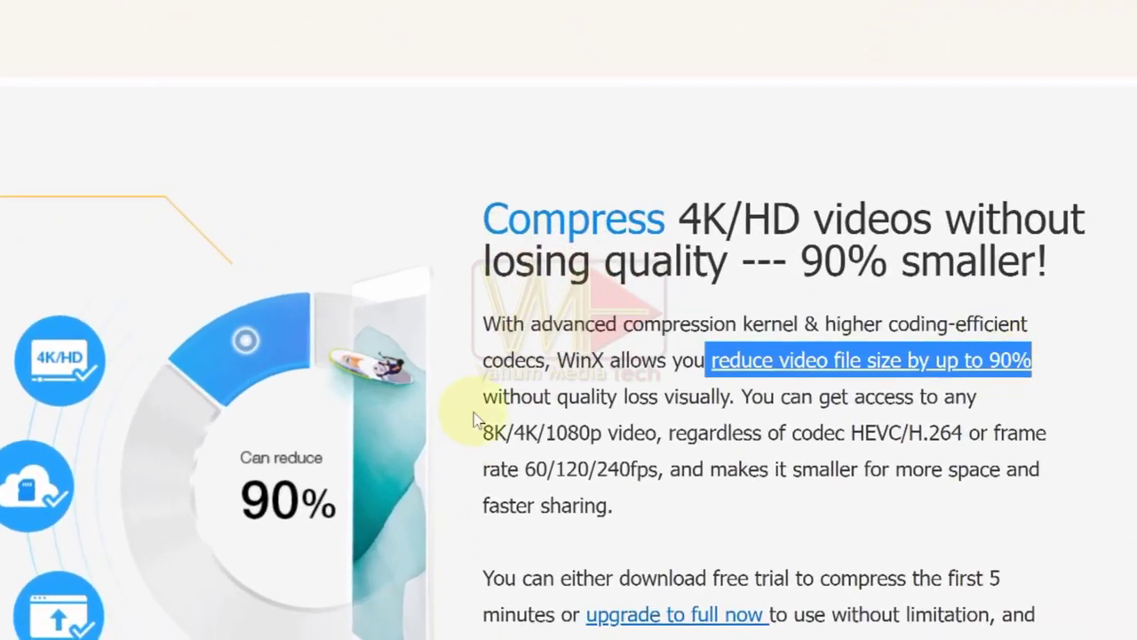
click(514, 443)
scroll(724, 561, down, 4)
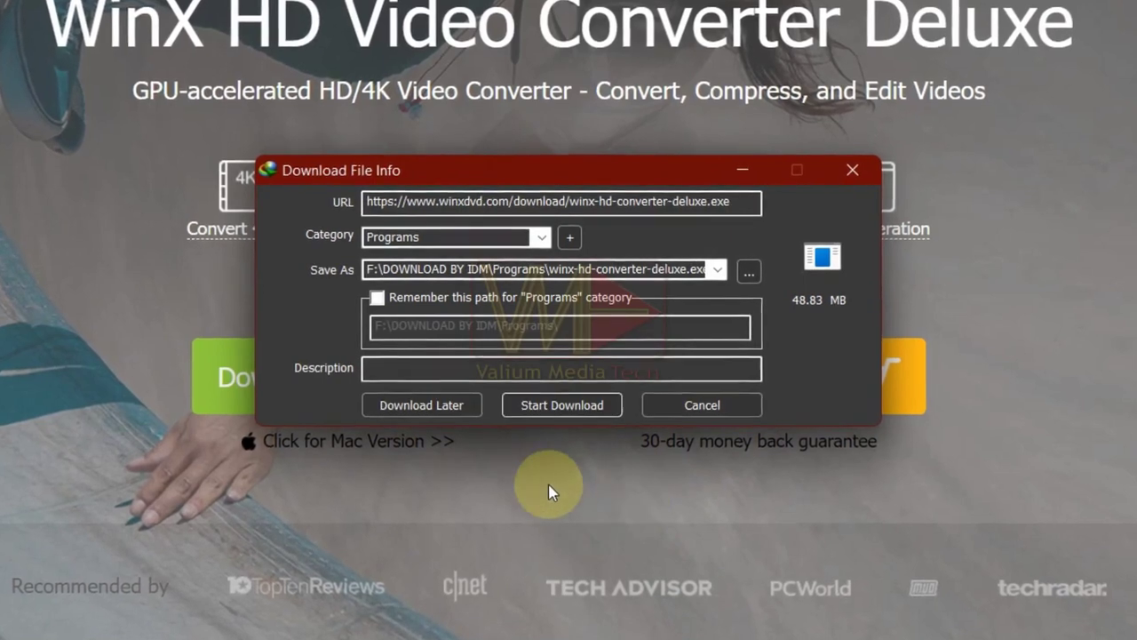
Download winx-hd-converter-deluxe.exe, launch the installer and proceed past the setup wizard's welcome page.
click(539, 408)
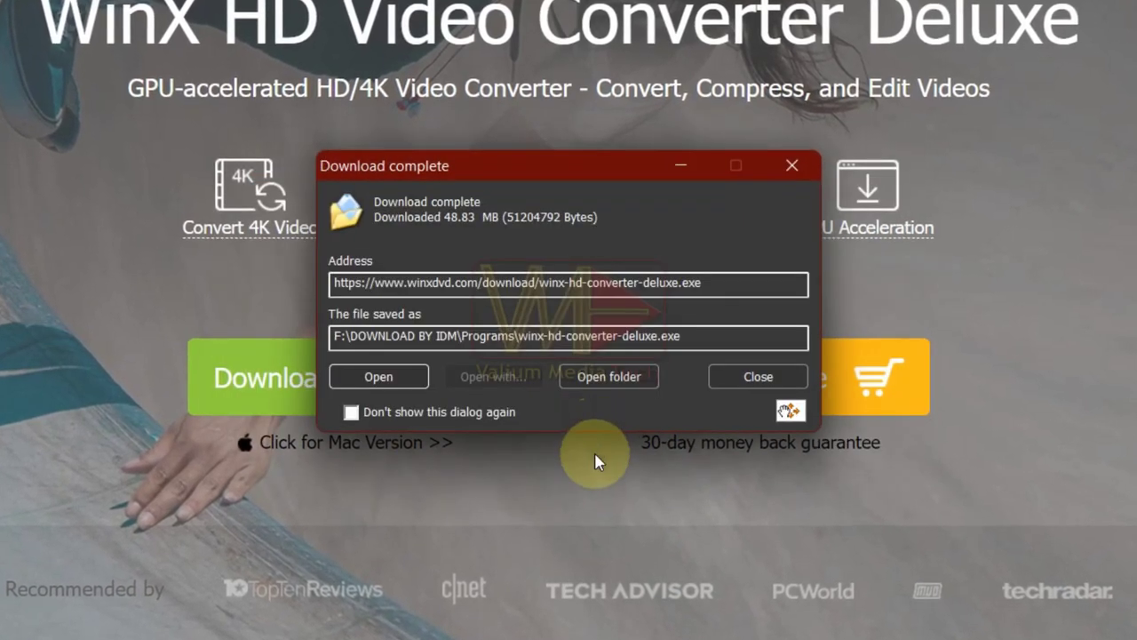
click(398, 378)
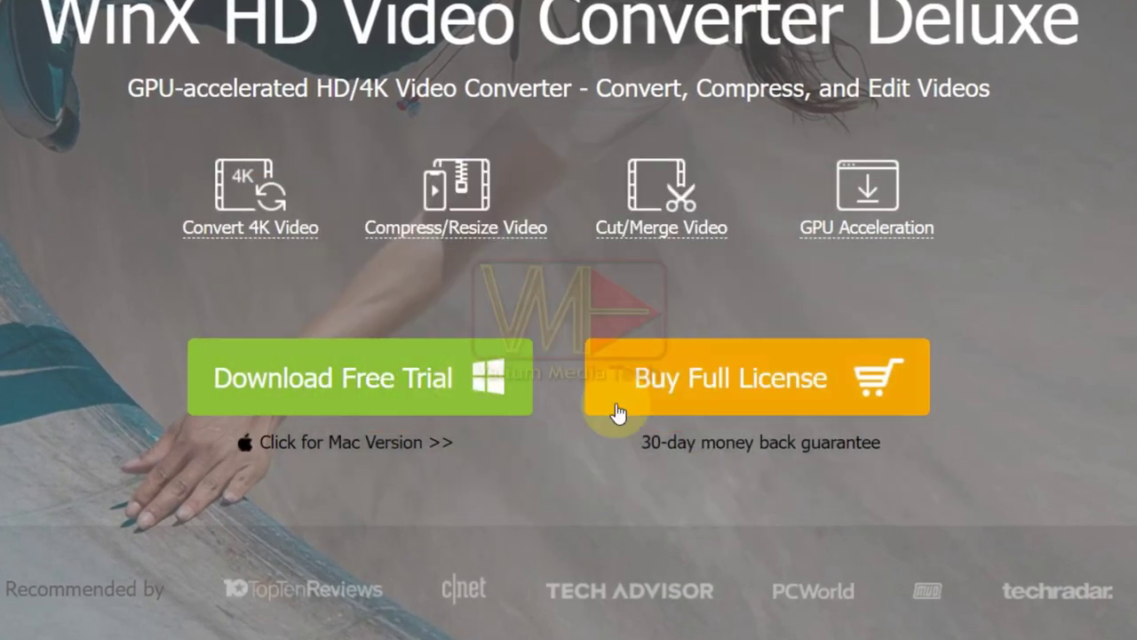
click(592, 353)
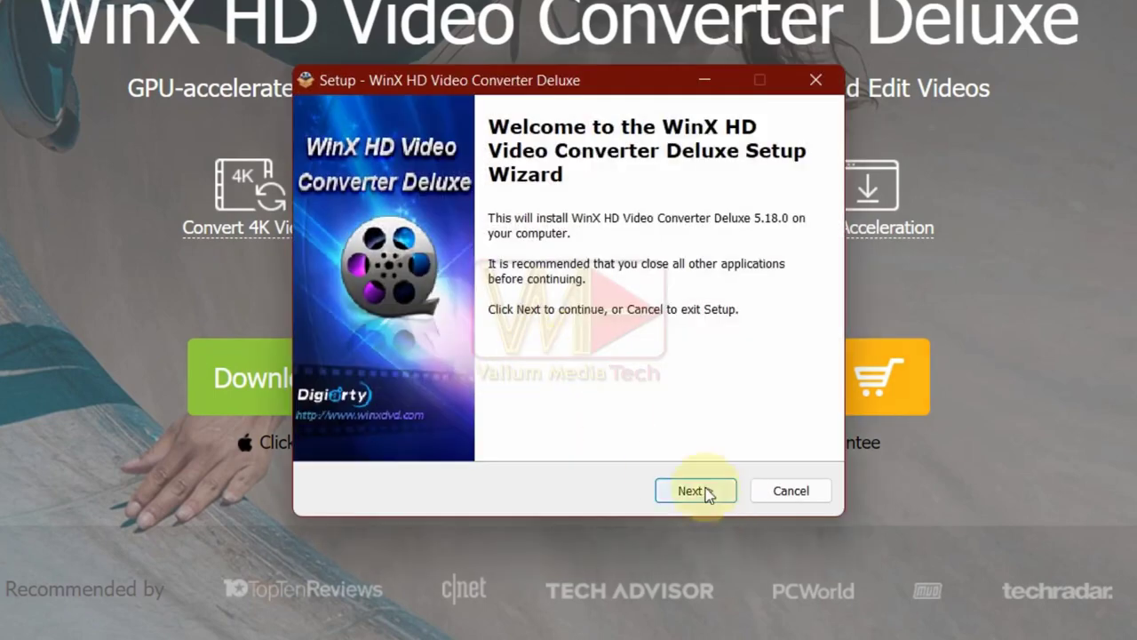
click(703, 490)
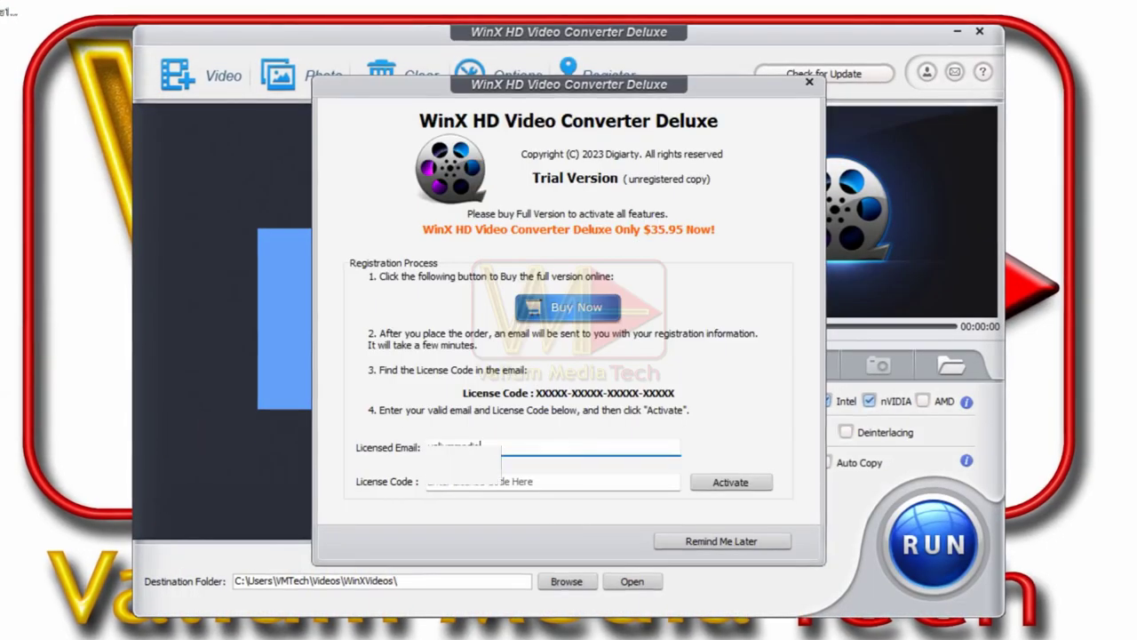
Activate the full version using the licensed email and license code entered in the registration window.
click(730, 482)
click(736, 381)
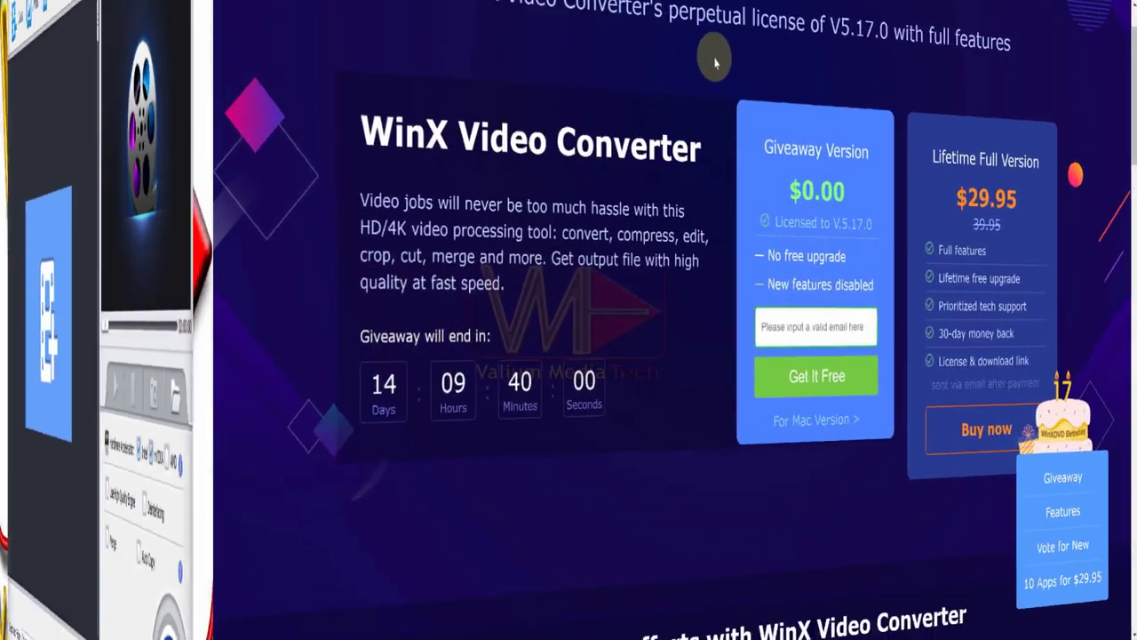
Compare the limits of the Giveaway Version with the features of the Lifetime Full Version on the WinX Video Converter page.
scroll(533, 96, down, 1)
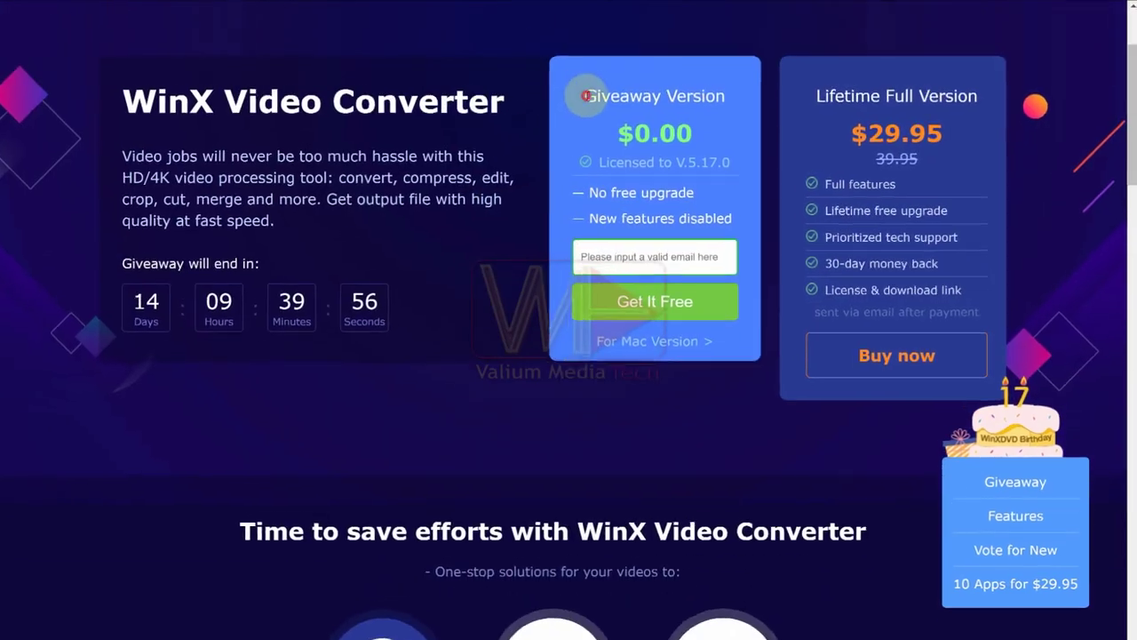
drag(588, 95, 730, 95)
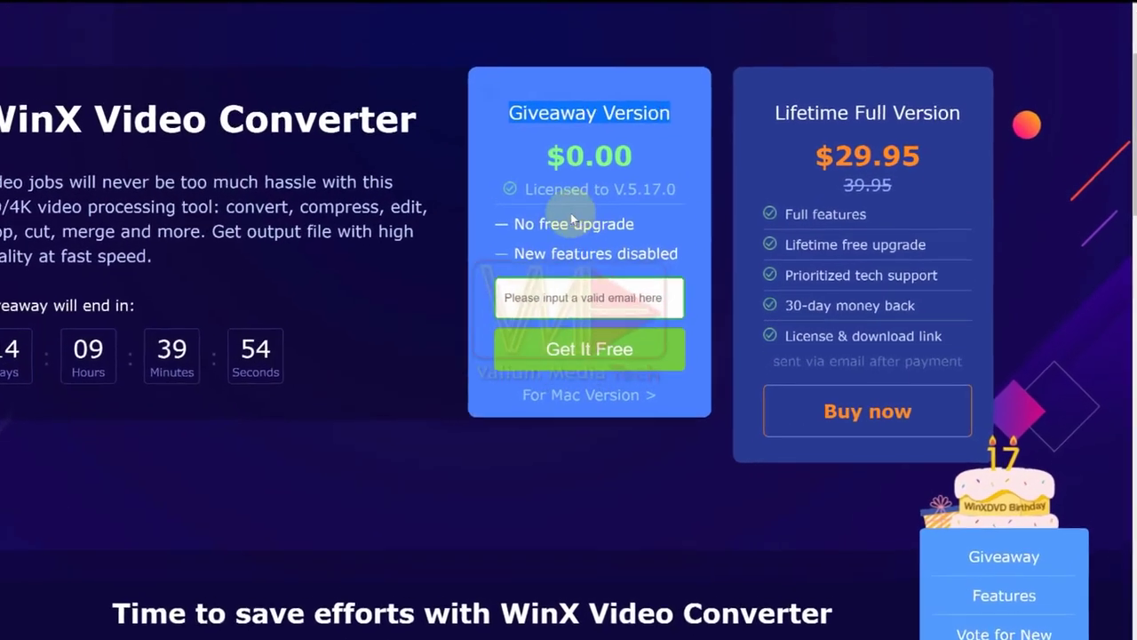
drag(514, 224, 510, 255)
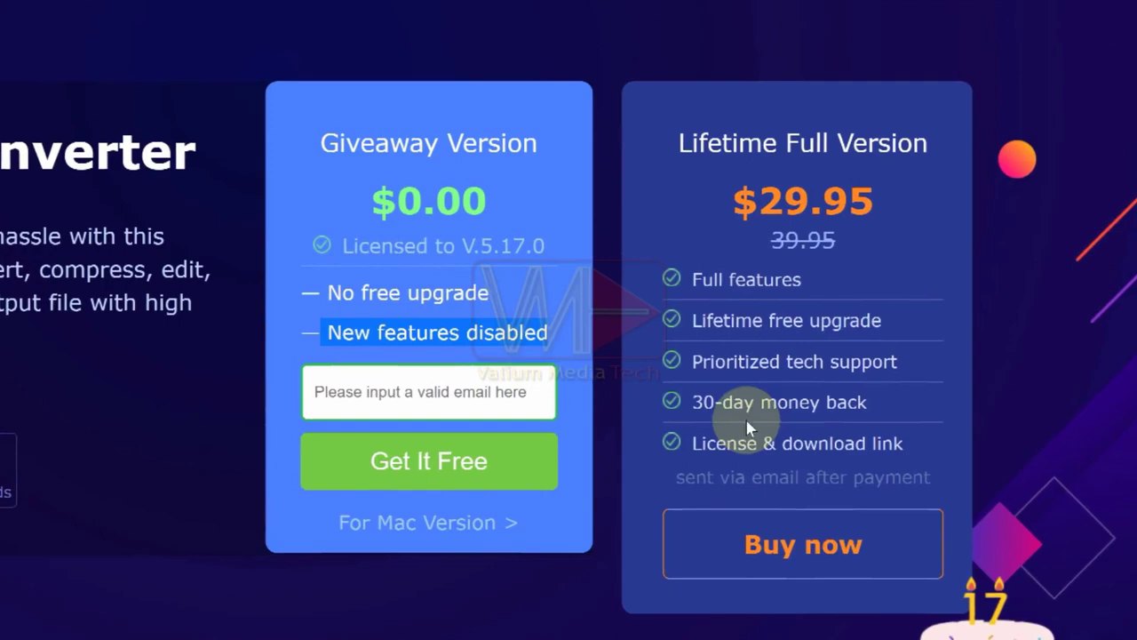
drag(704, 312, 883, 312)
drag(804, 281, 685, 283)
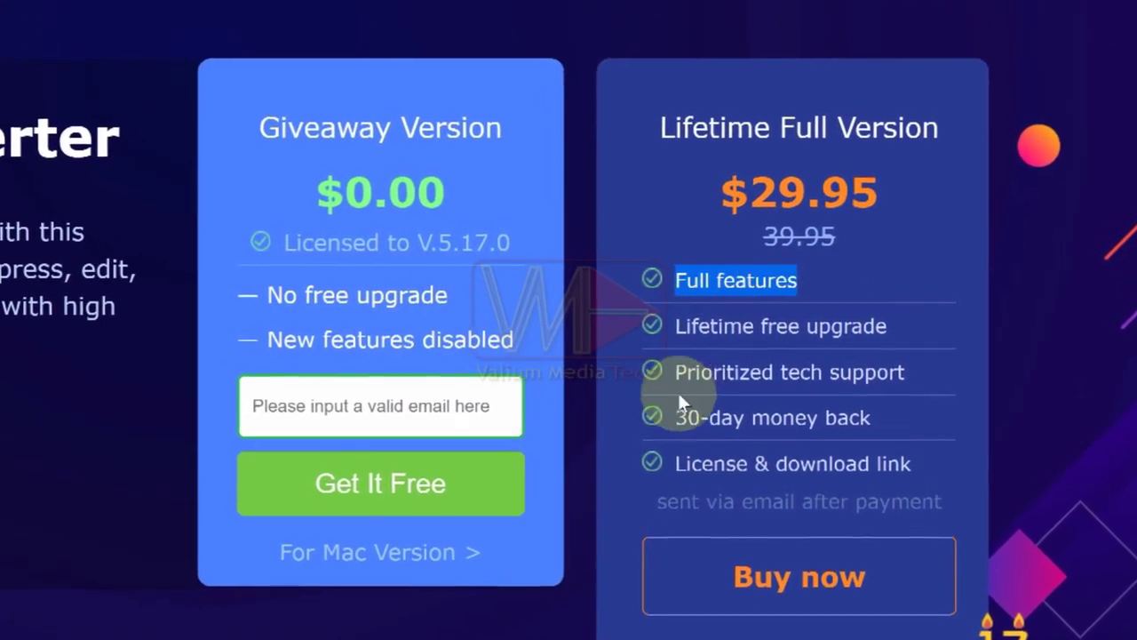
drag(682, 367, 902, 372)
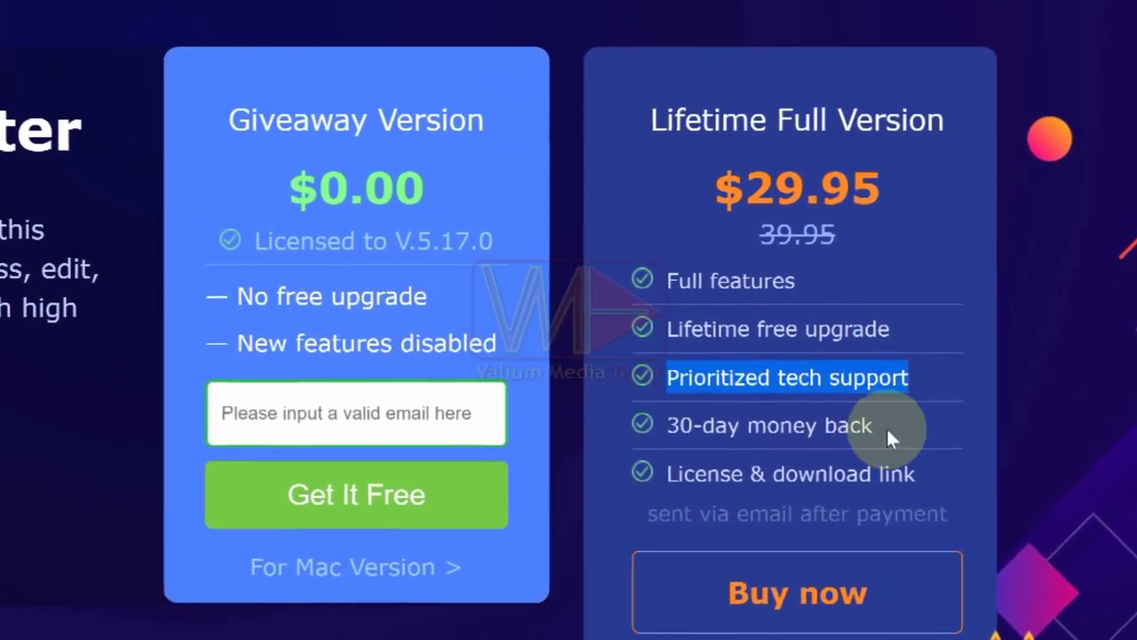
drag(886, 427, 667, 426)
drag(920, 474, 655, 474)
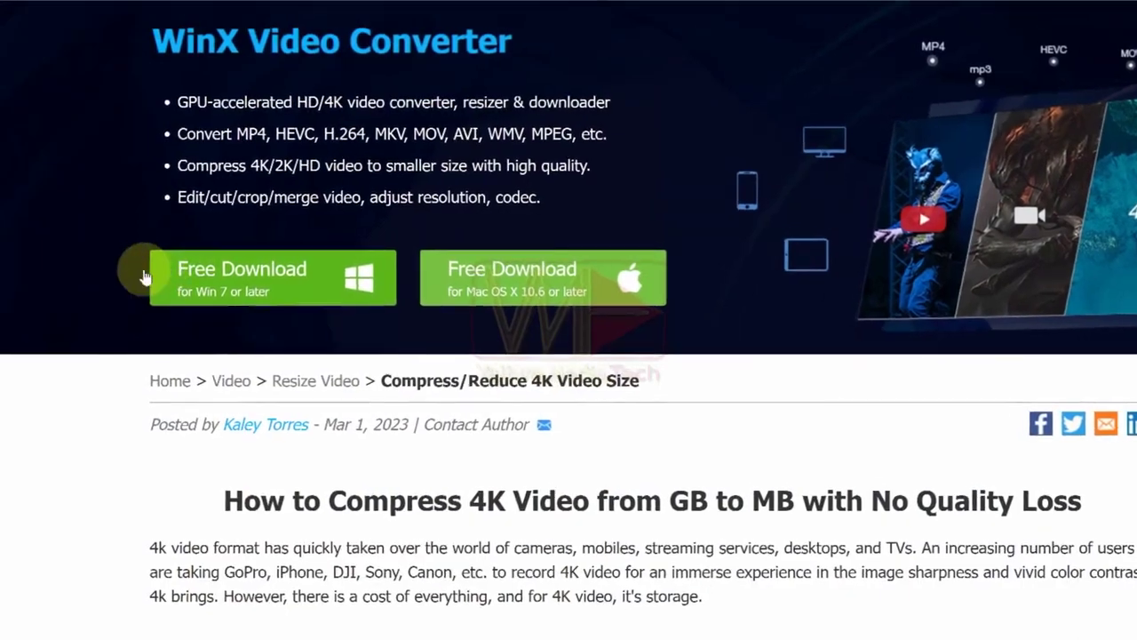
Look at the free download options for Windows and Mac on the 4K video compression article page.
click(109, 254)
drag(153, 278, 274, 296)
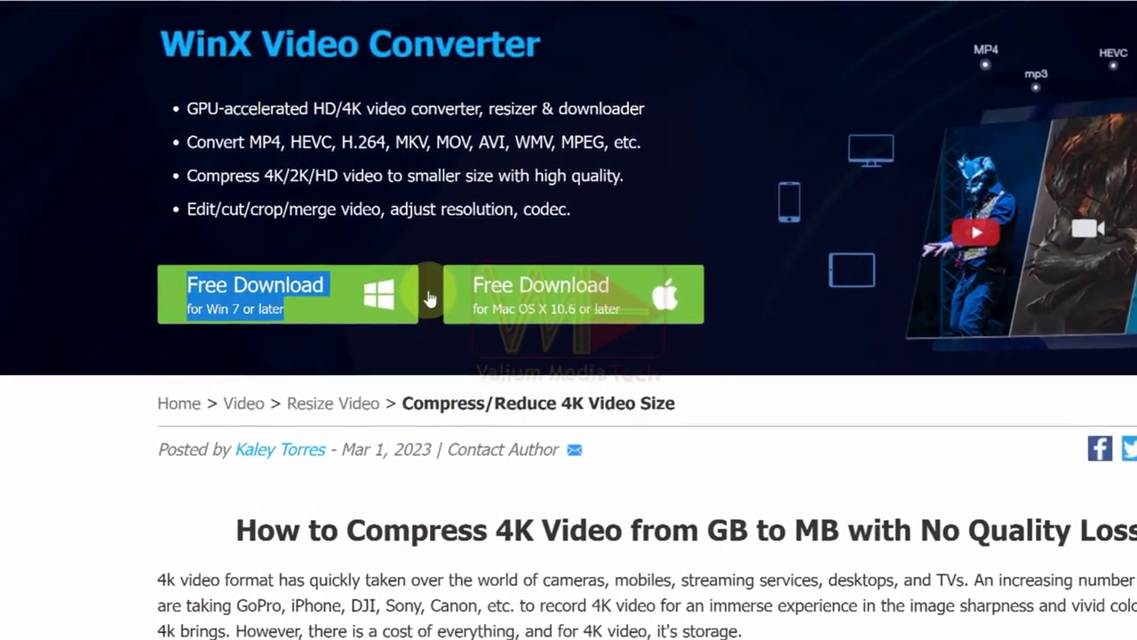
drag(442, 264, 629, 313)
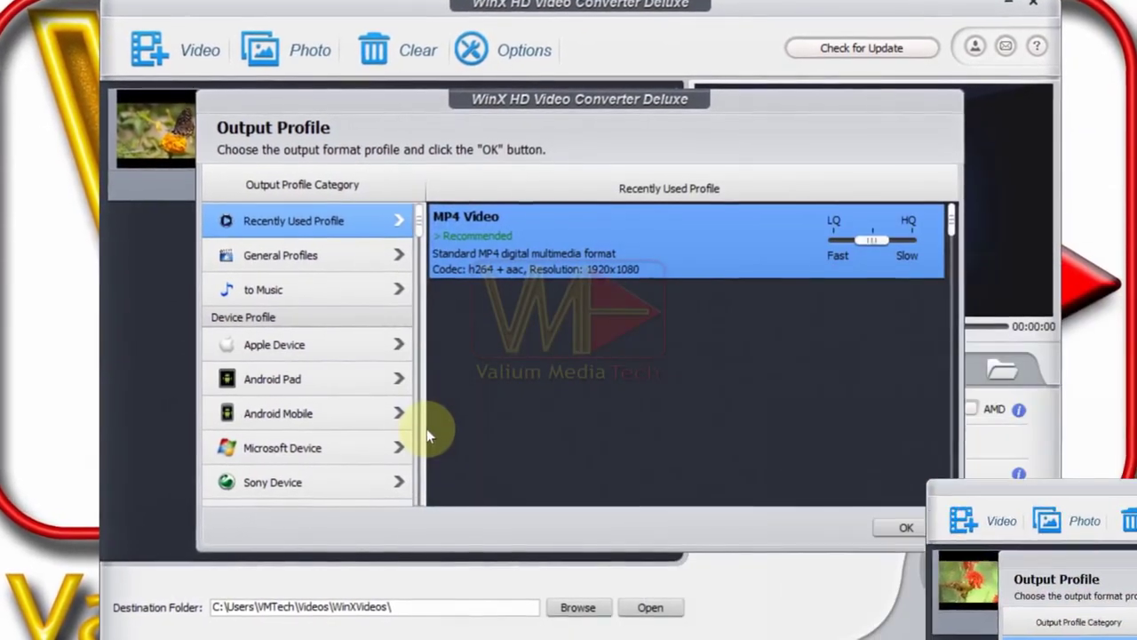
Examine the General Profiles and to Music categories among the output profiles.
scroll(284, 264, down, 1)
click(282, 256)
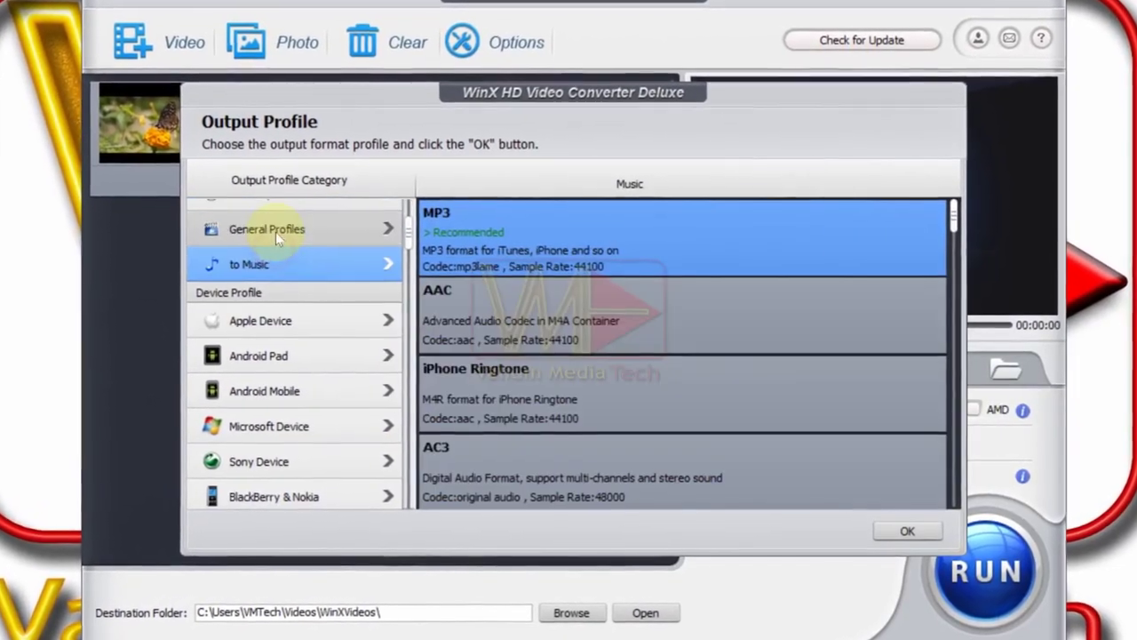
click(283, 234)
scroll(237, 286, up, 1)
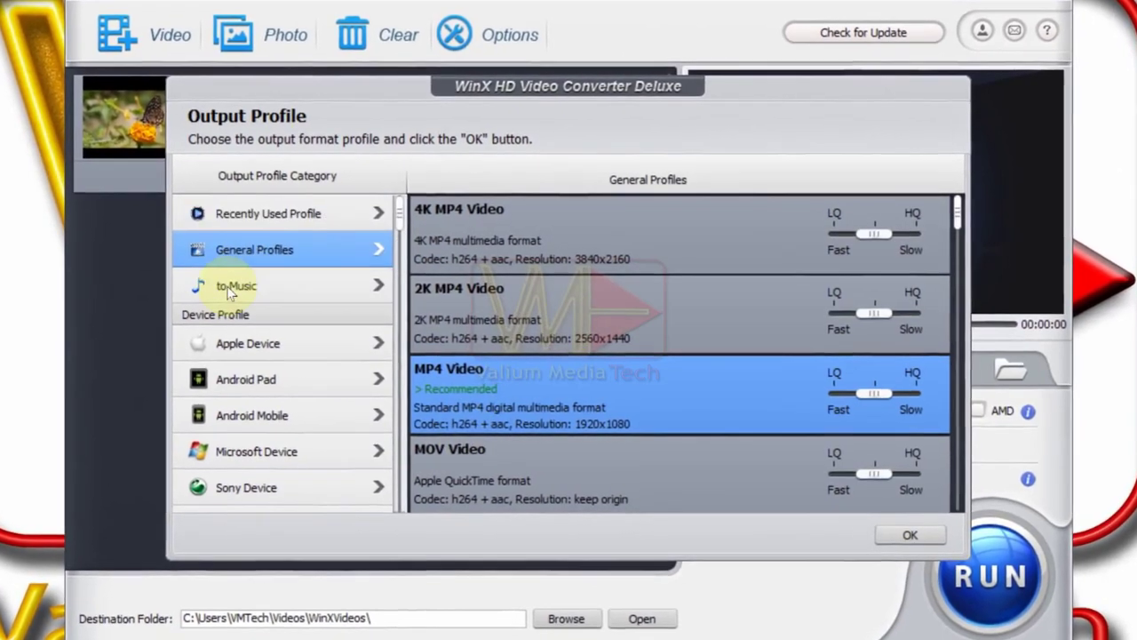
click(237, 285)
scroll(792, 325, down, 2)
scroll(795, 324, down, 3)
click(266, 344)
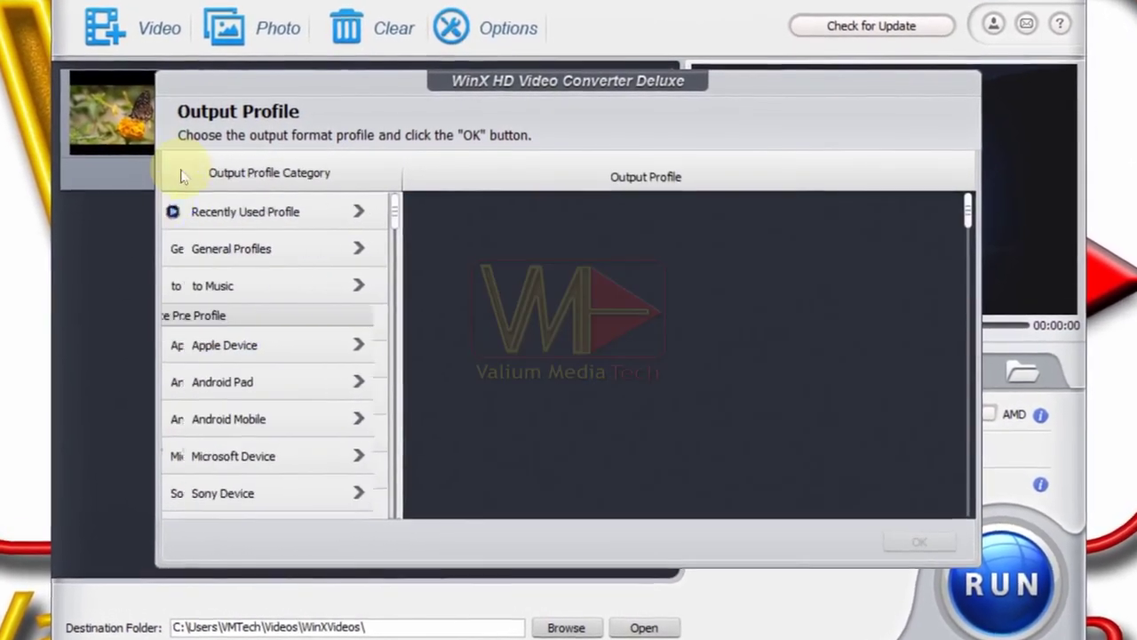
Look further through the general video profiles and the full list of music formats.
click(258, 249)
scroll(673, 411, down, 4)
click(223, 287)
scroll(724, 418, down, 2)
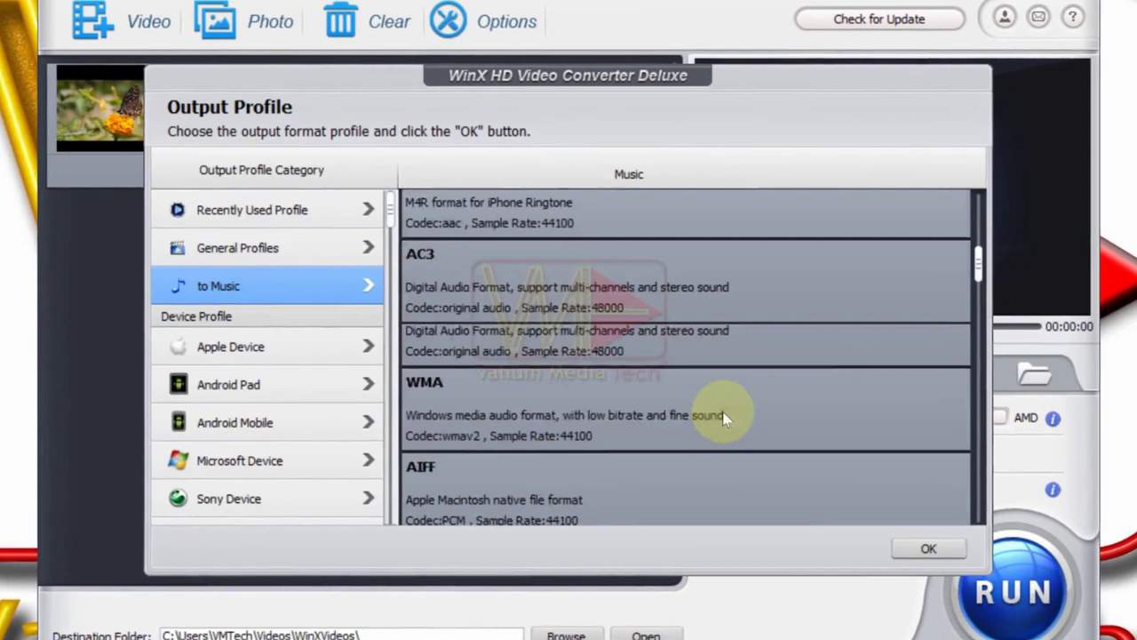
scroll(724, 417, down, 3)
Browse the Apple Device profiles, covering the iPhone and Apple TV video formats.
click(240, 347)
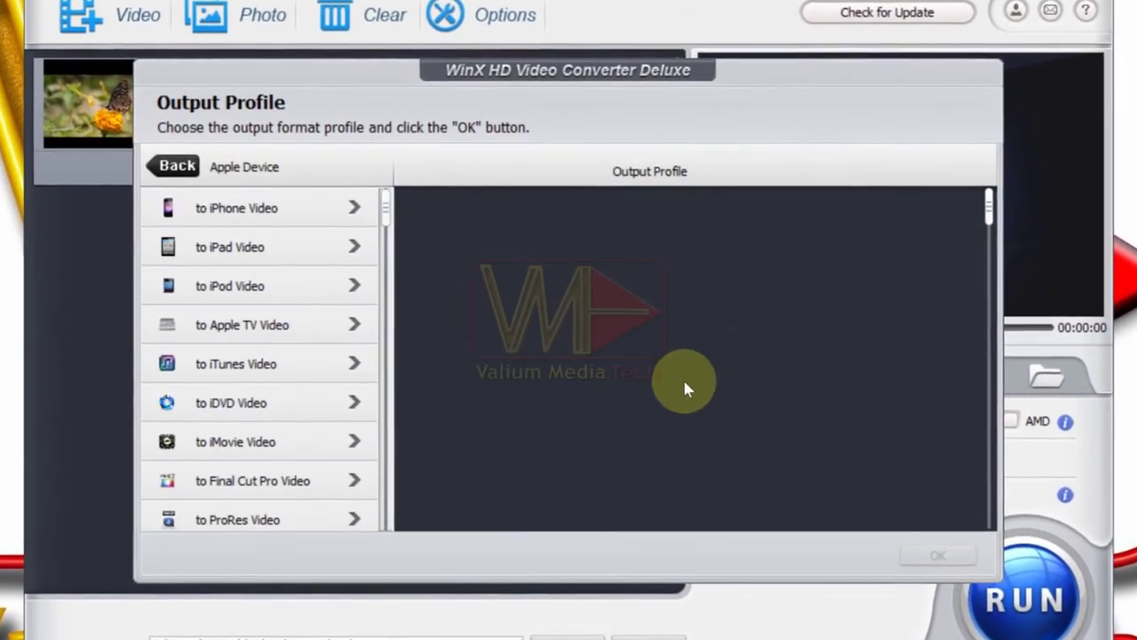
click(213, 205)
scroll(627, 337, down, 5)
scroll(627, 345, down, 5)
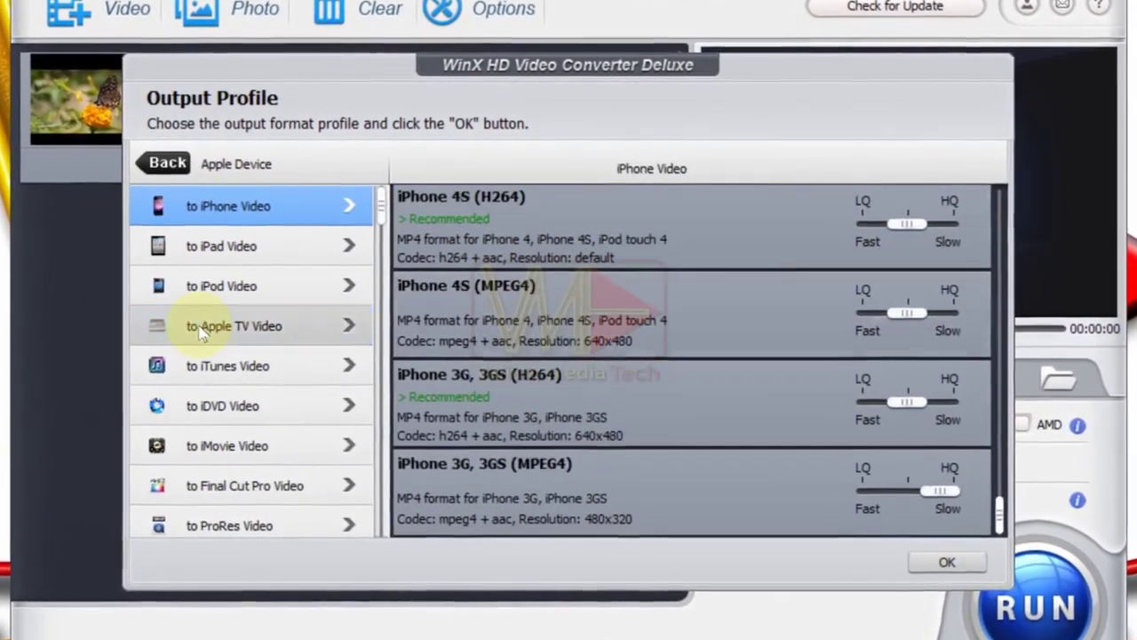
click(213, 325)
click(167, 163)
Browse the Android Pad profiles, including the Samsung Pad video formats.
click(208, 391)
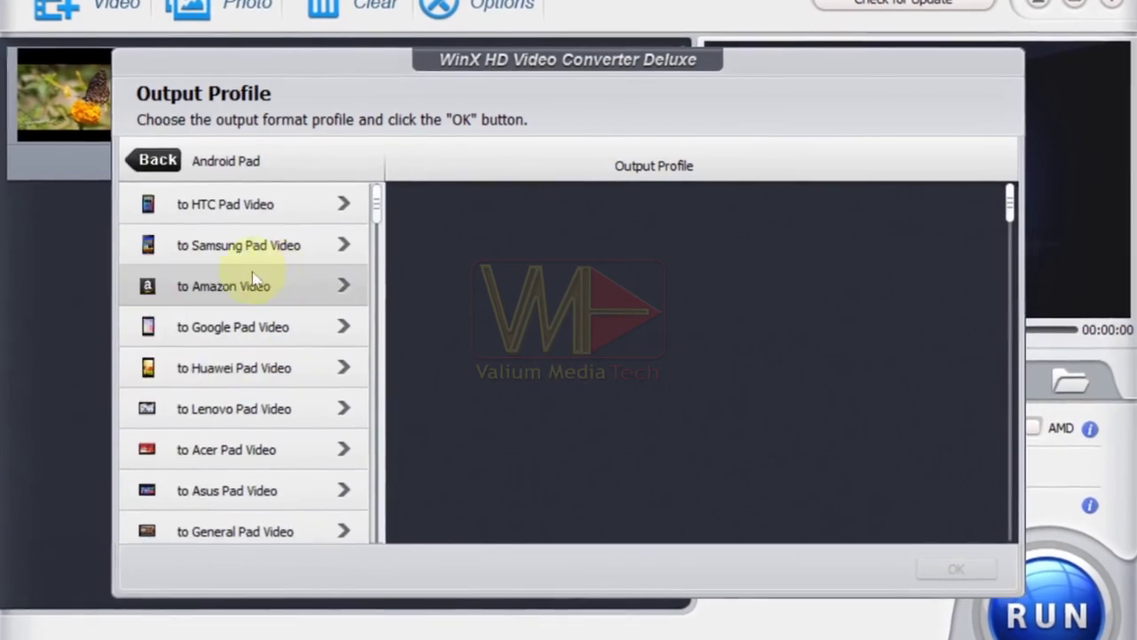
click(238, 245)
scroll(533, 373, down, 5)
click(156, 161)
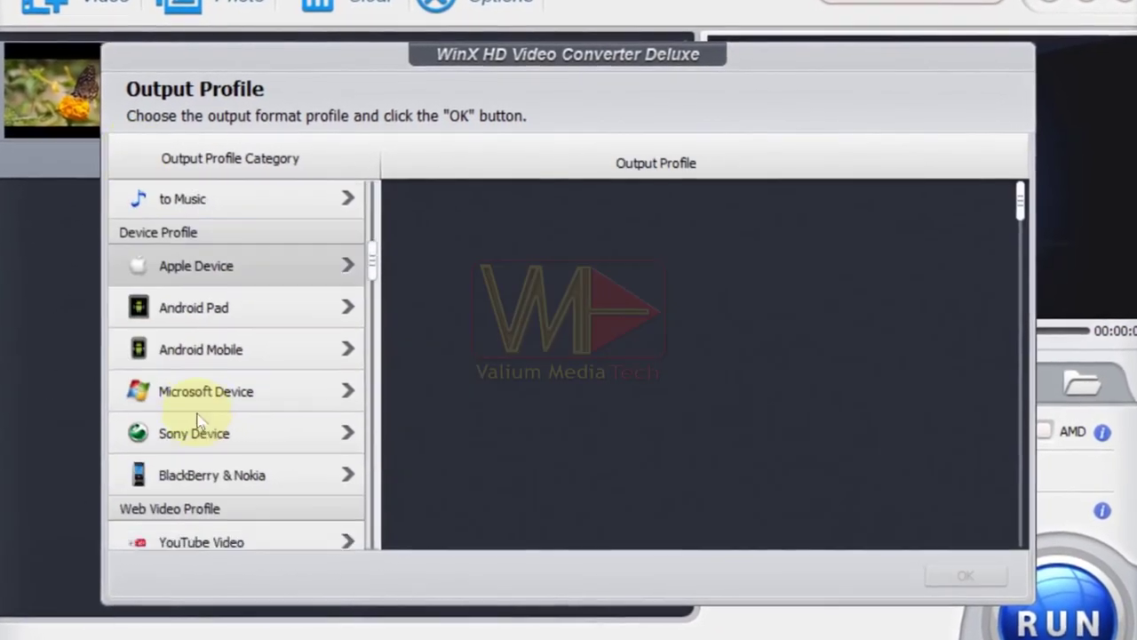
Look through the remaining device profiles in the output profile categories.
click(212, 475)
click(187, 244)
scroll(596, 409, down, 10)
click(142, 155)
scroll(178, 320, down, 3)
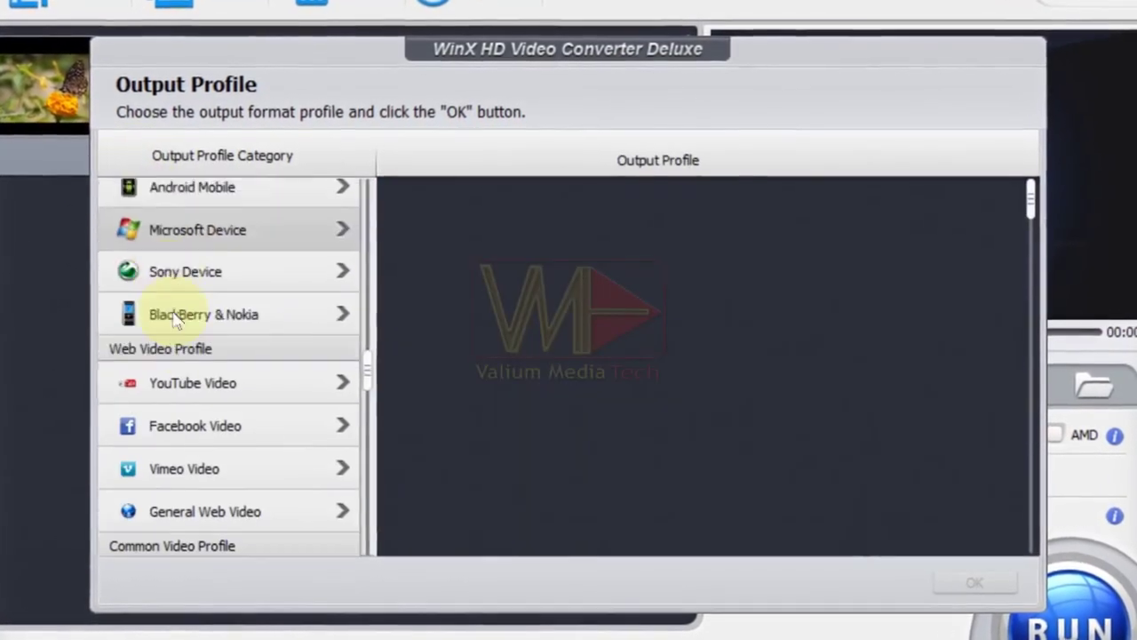
scroll(178, 320, down, 2)
Browse the YouTube, Facebook, Vimeo and General Web Video profiles, checking Facebook's FLV Video format.
click(206, 284)
click(223, 318)
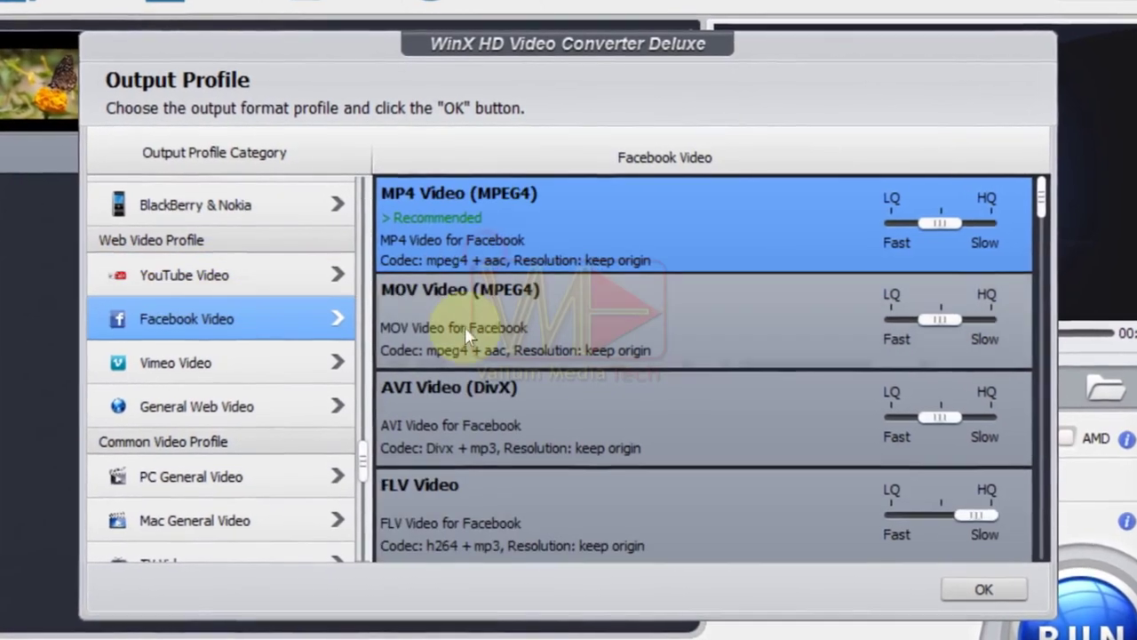
click(437, 484)
click(178, 363)
click(222, 407)
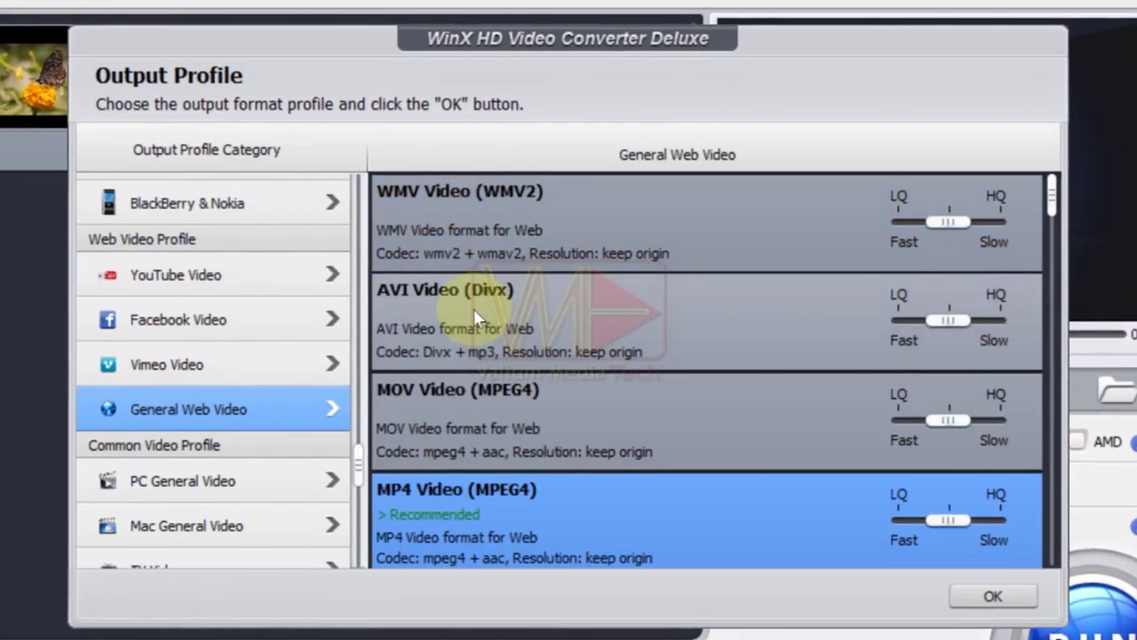
Look through the General Web Video formats and select AVI Video (Divx).
scroll(467, 321, down, 1)
click(453, 342)
click(403, 486)
scroll(423, 275, up, 1)
click(423, 265)
click(419, 284)
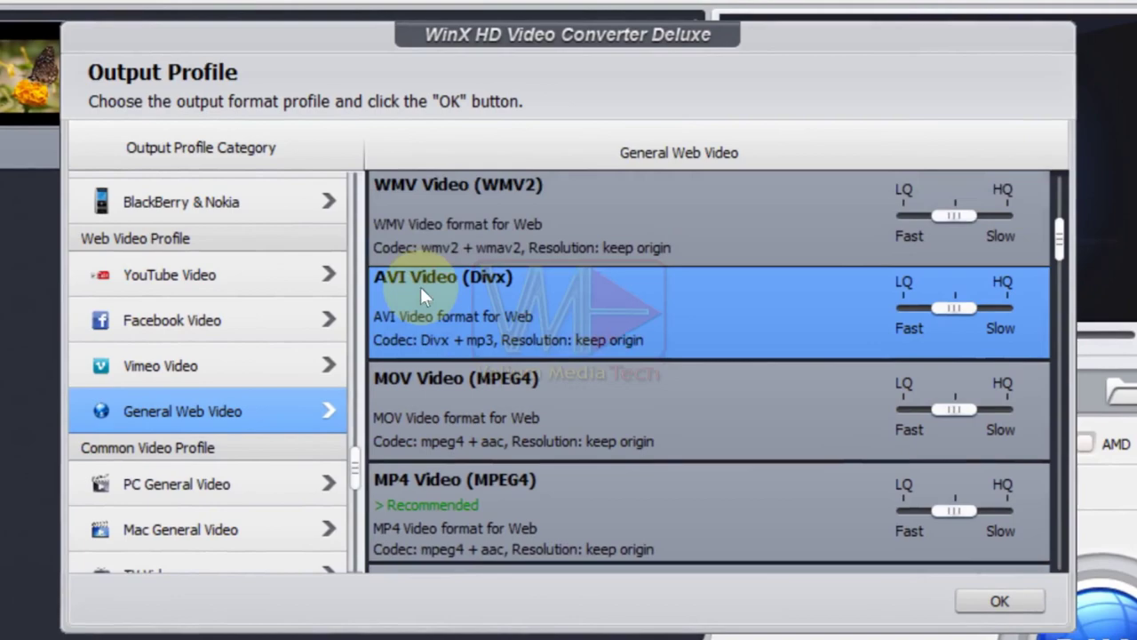
Browse the PC General Video formats and select WEBM Video.
click(160, 487)
click(432, 325)
scroll(444, 444, down, 1)
click(444, 493)
scroll(422, 262, down, 12)
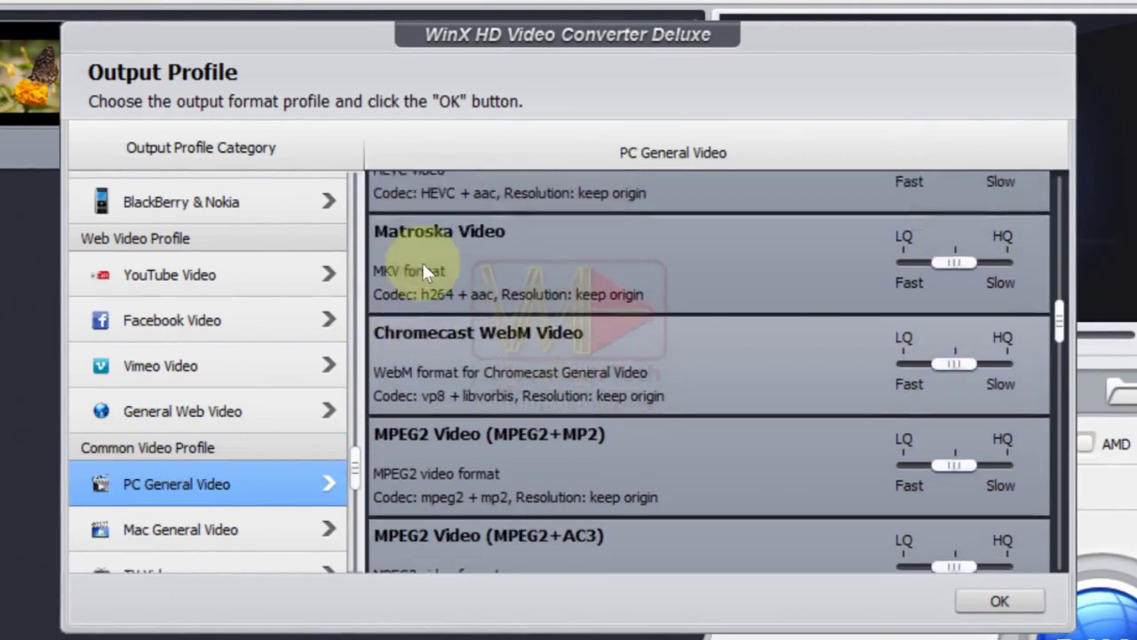
click(432, 425)
scroll(480, 471, down, 3)
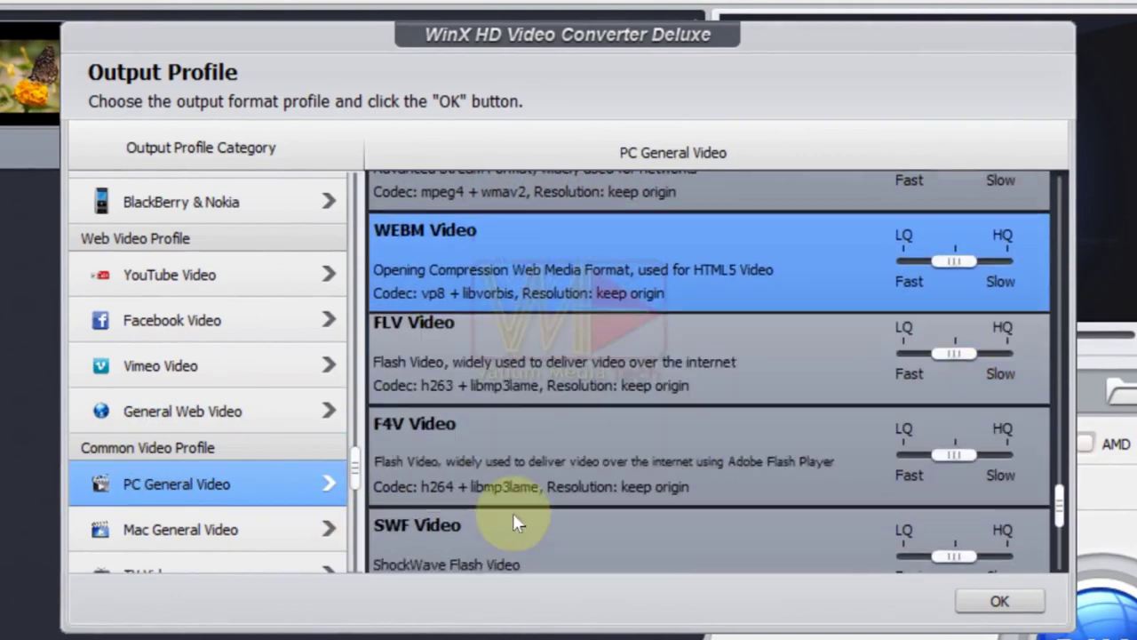
Browse the Mac General Video formats and select MP4 Video (HEVC).
scroll(257, 507, down, 1)
click(258, 508)
click(480, 338)
scroll(437, 442, down, 2)
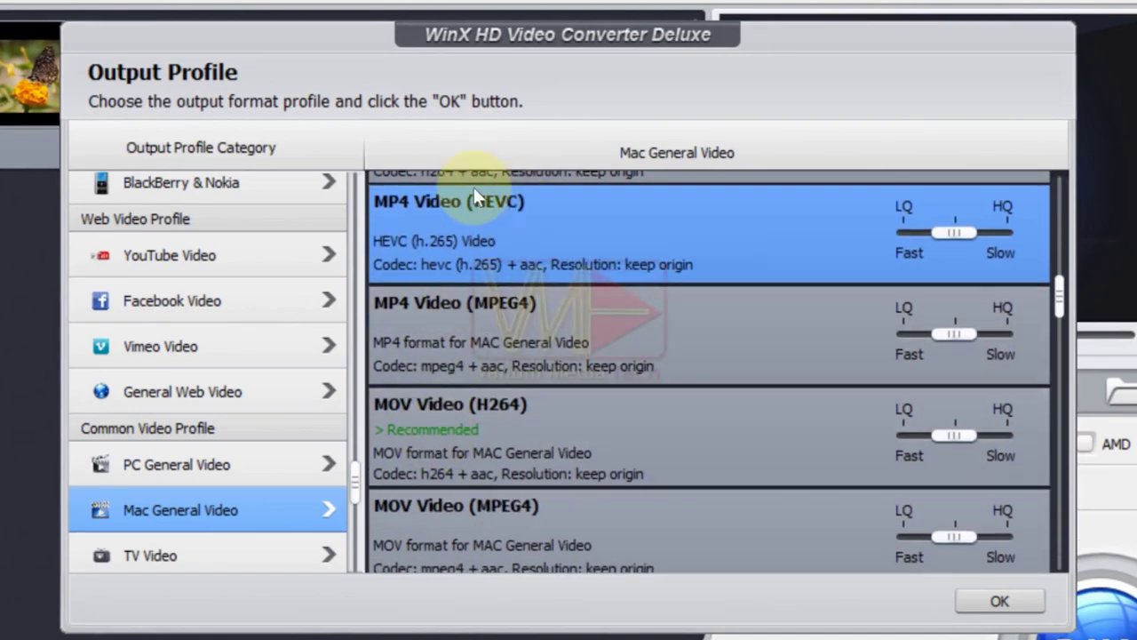
Look through the TV Video, DVD Profile and HD Video formats in the common video profiles.
click(102, 554)
scroll(336, 515, down, 1)
click(330, 506)
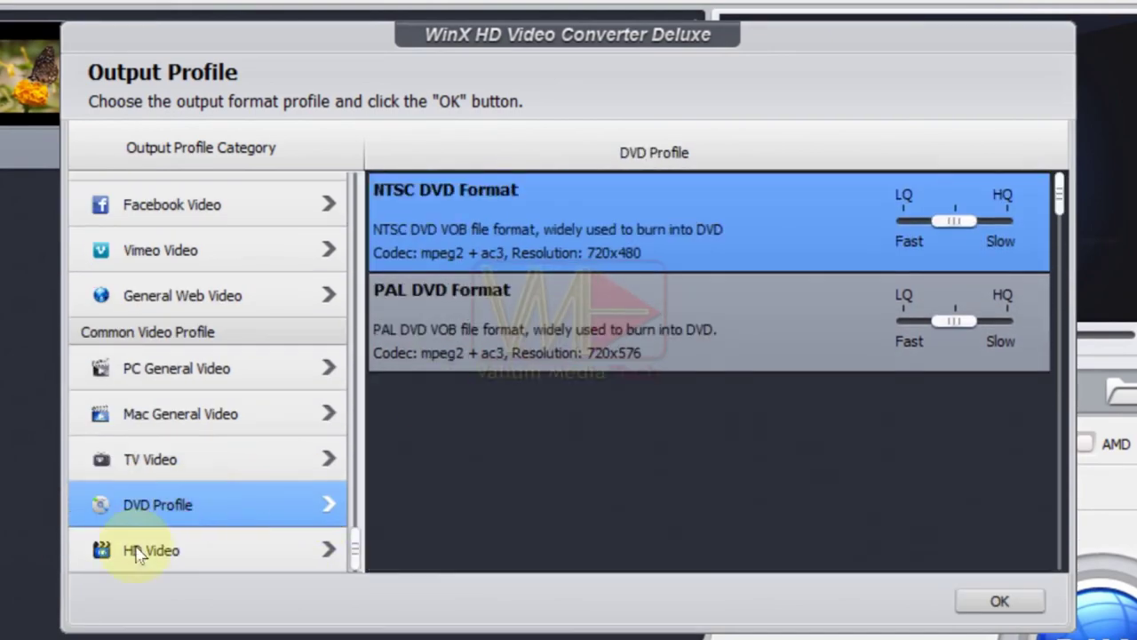
click(133, 547)
scroll(480, 387, down, 4)
scroll(213, 351, up, 5)
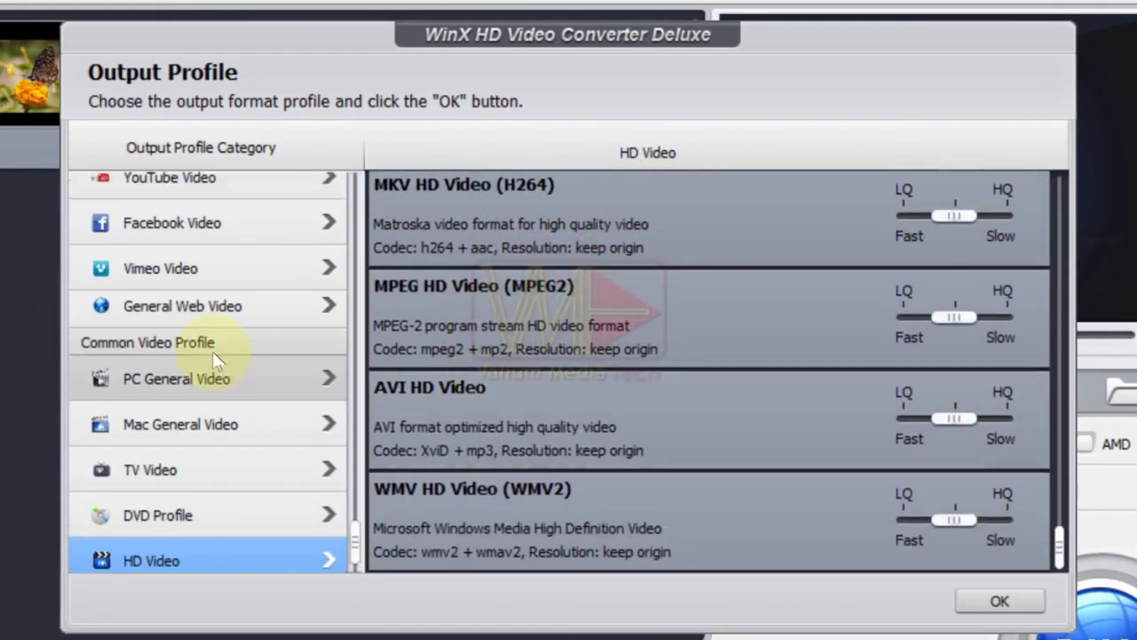
Return to the General Profiles category with the recommended MP4 Video format selected.
click(157, 241)
scroll(791, 435, down, 1)
scroll(844, 471, up, 2)
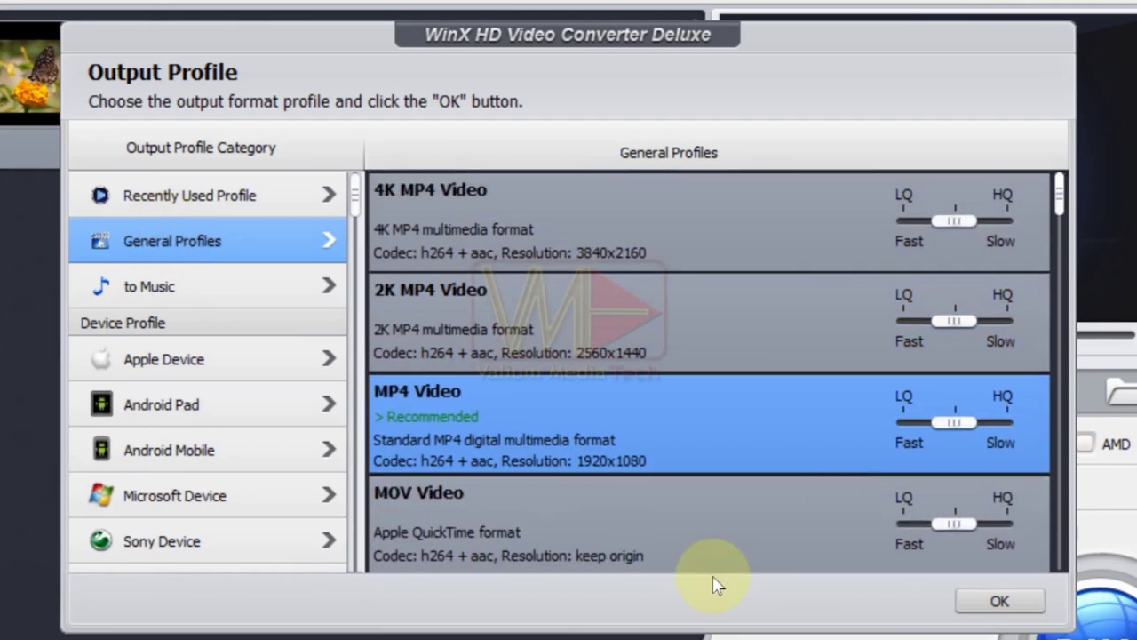
click(993, 593)
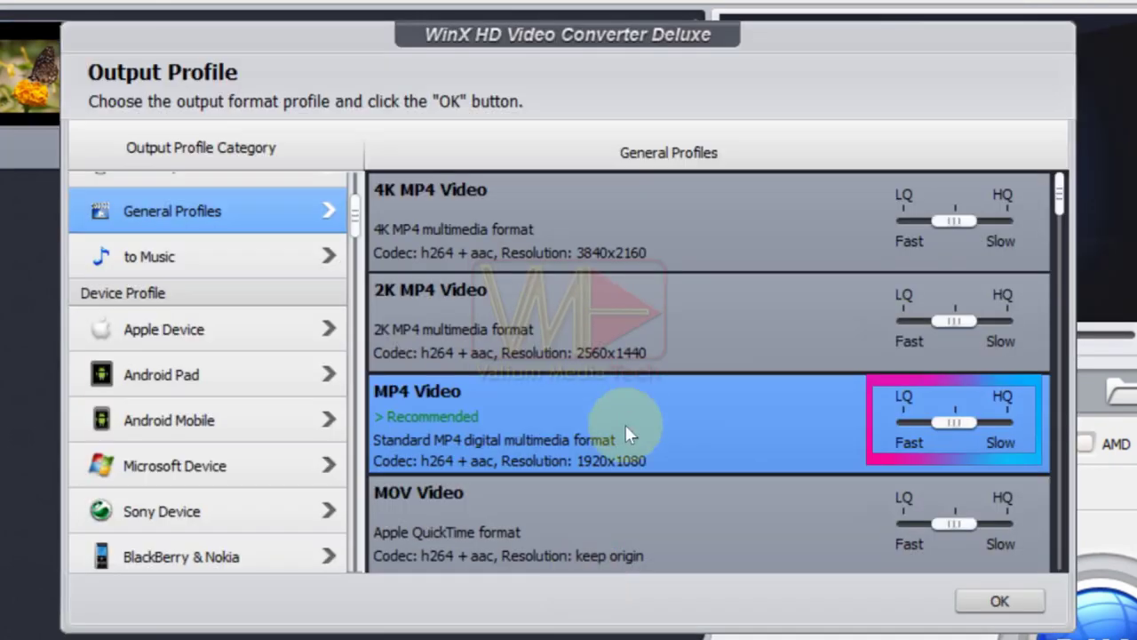
Try the MP4 Video quality slider at LQ and HQ, return it to the middle and accept the profile.
click(609, 421)
click(904, 417)
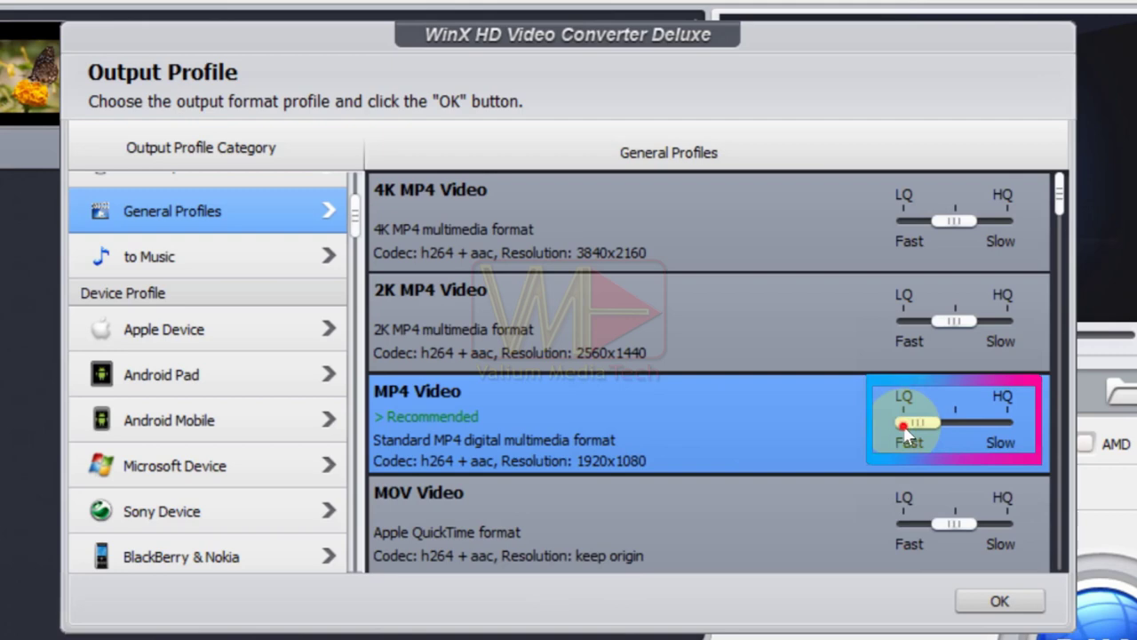
click(960, 422)
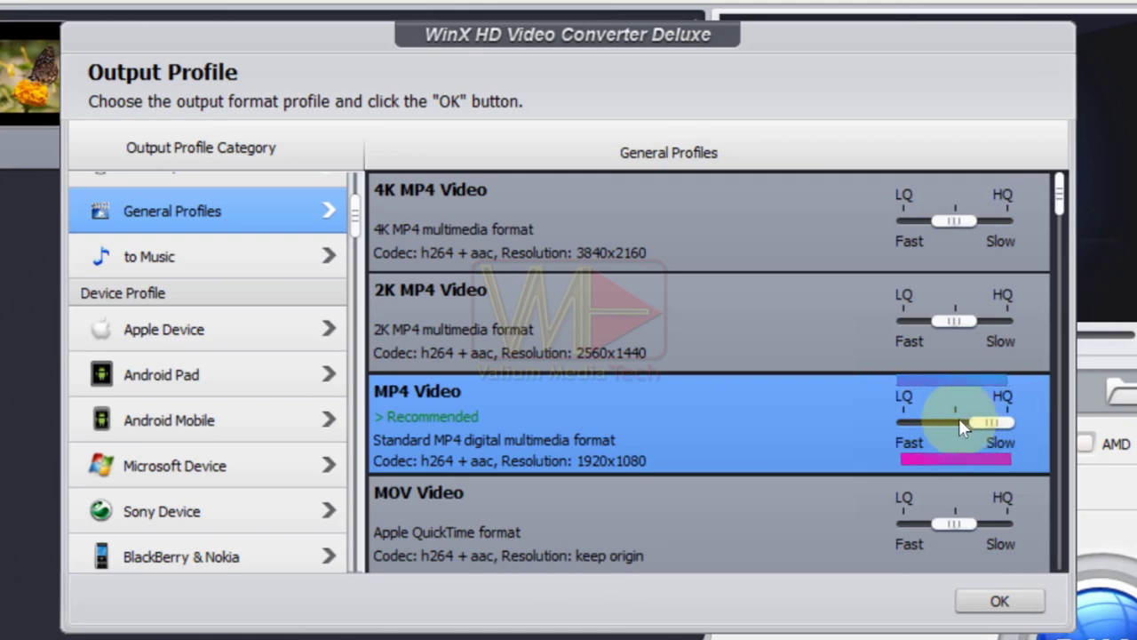
click(958, 420)
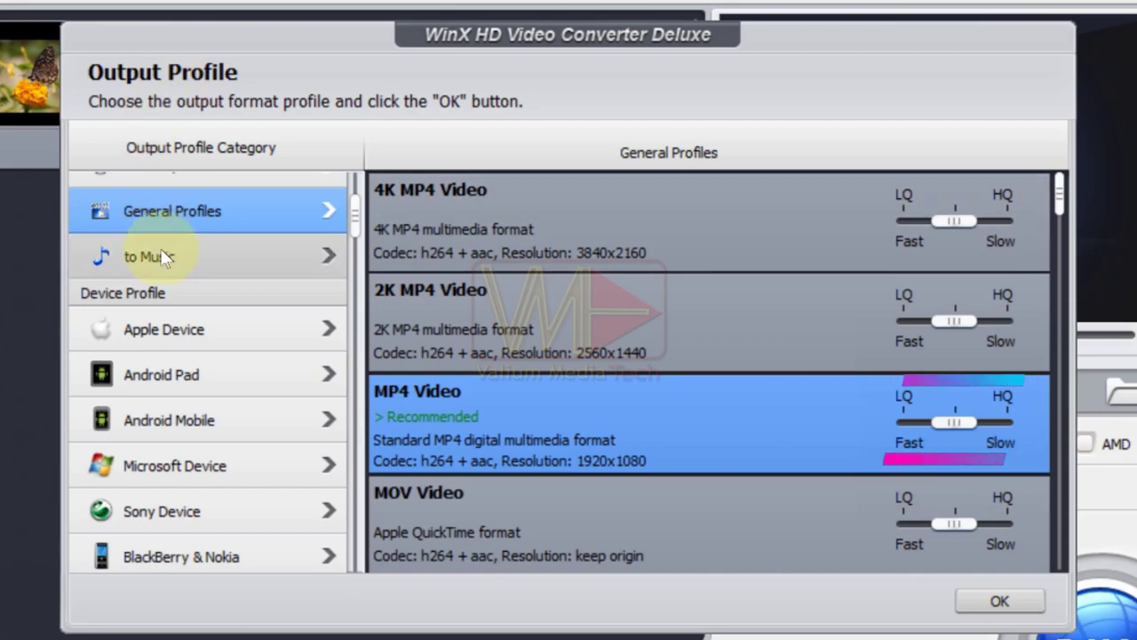
scroll(163, 257, up, 1)
click(996, 600)
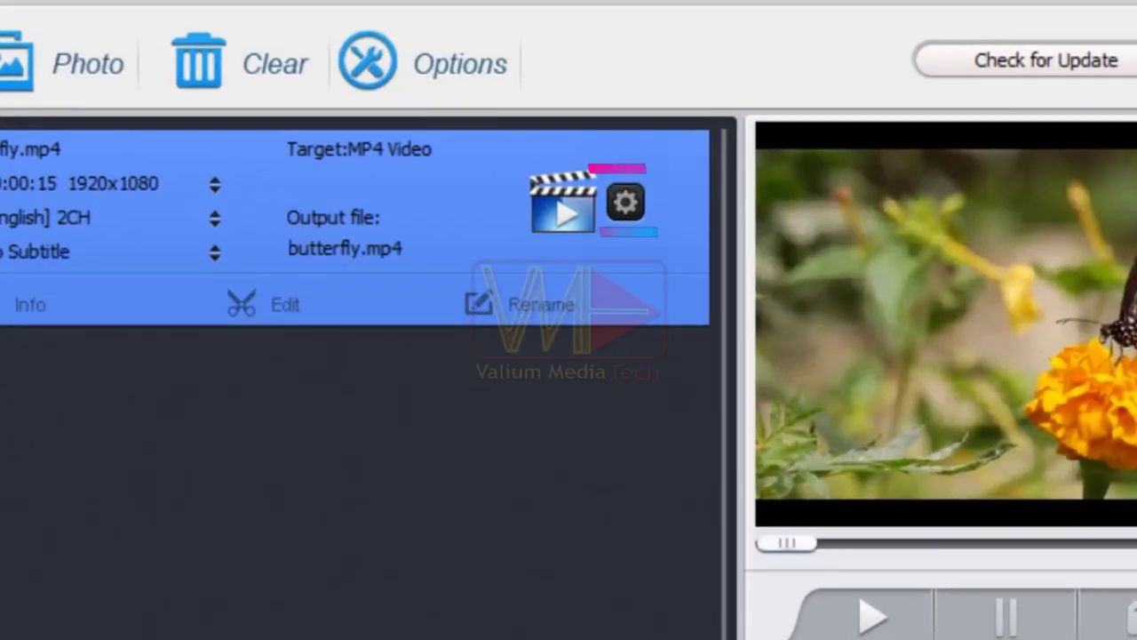
Open the output settings of butterfly.mp4 and set the frame rate to 25 and the resolution to 1920x1080.
click(619, 187)
click(371, 485)
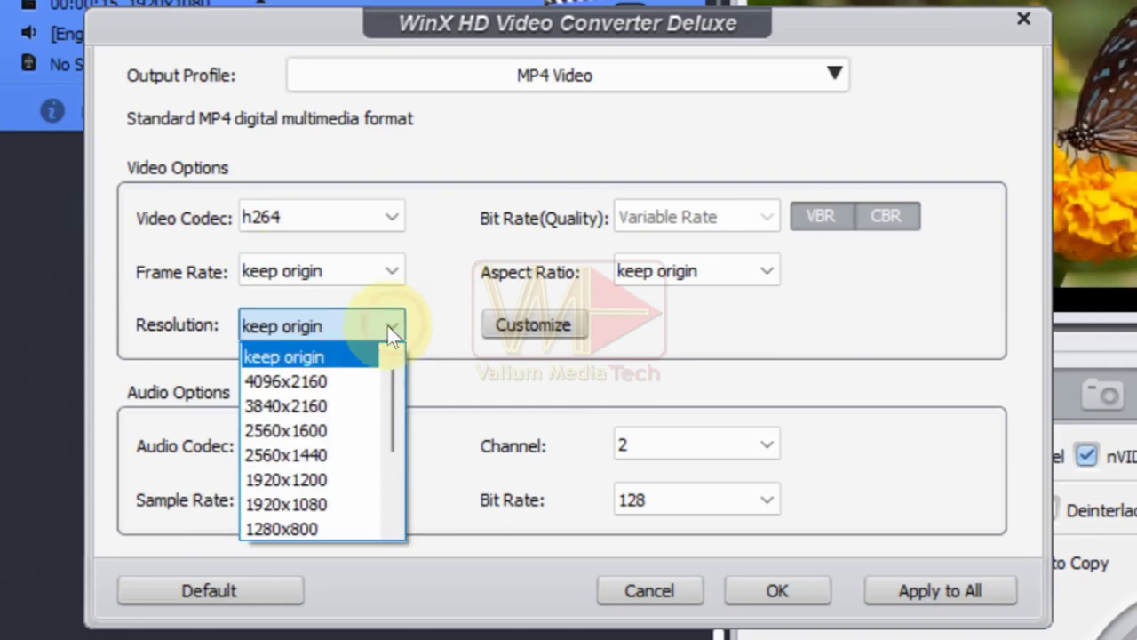
click(338, 271)
click(742, 279)
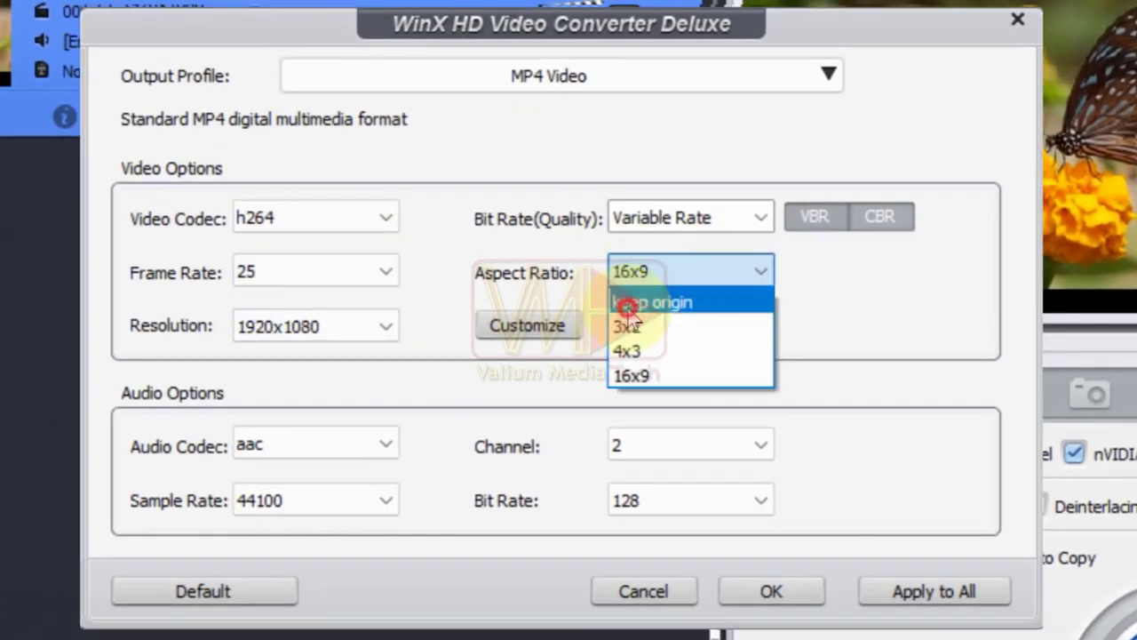
Set the aspect ratio to keep origin and the resolution to 1920x1200, and accept the output settings.
click(627, 303)
click(379, 506)
click(635, 580)
click(378, 327)
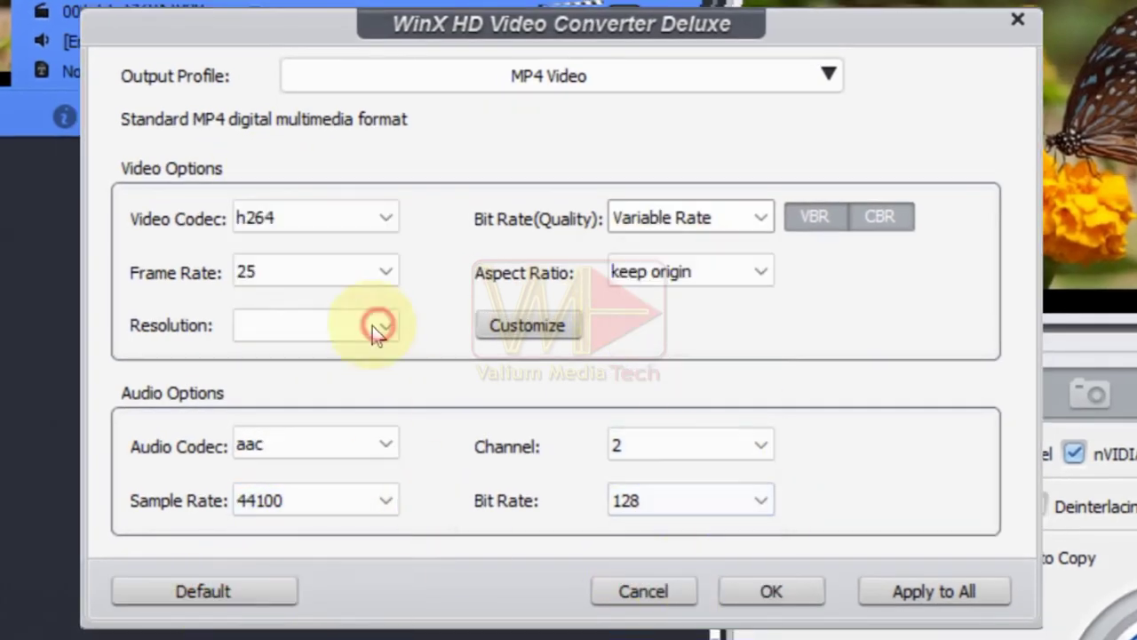
click(804, 586)
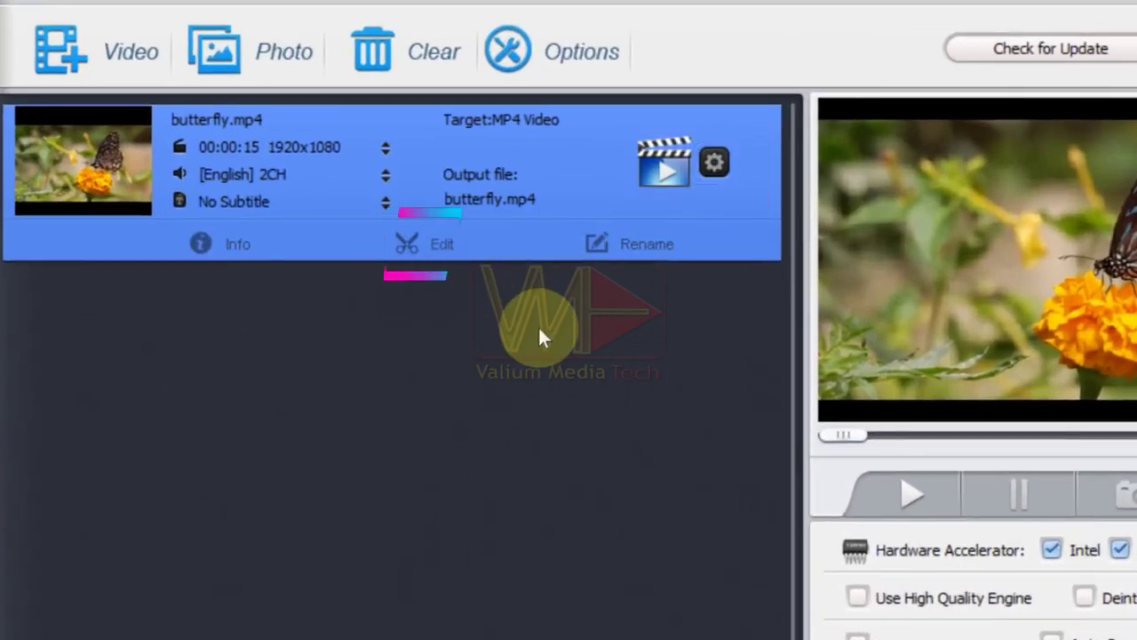
Open butterfly.mp4 for editing and enable cropping, trying the 4:3 ratio before choosing the Free crop mode.
click(433, 250)
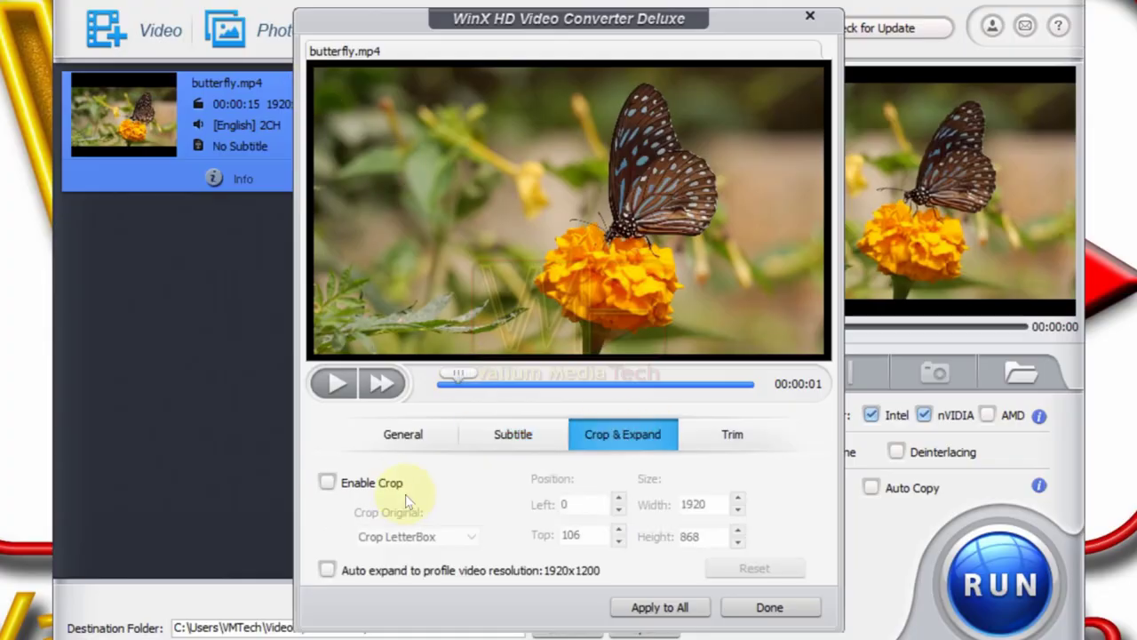
click(327, 483)
click(386, 597)
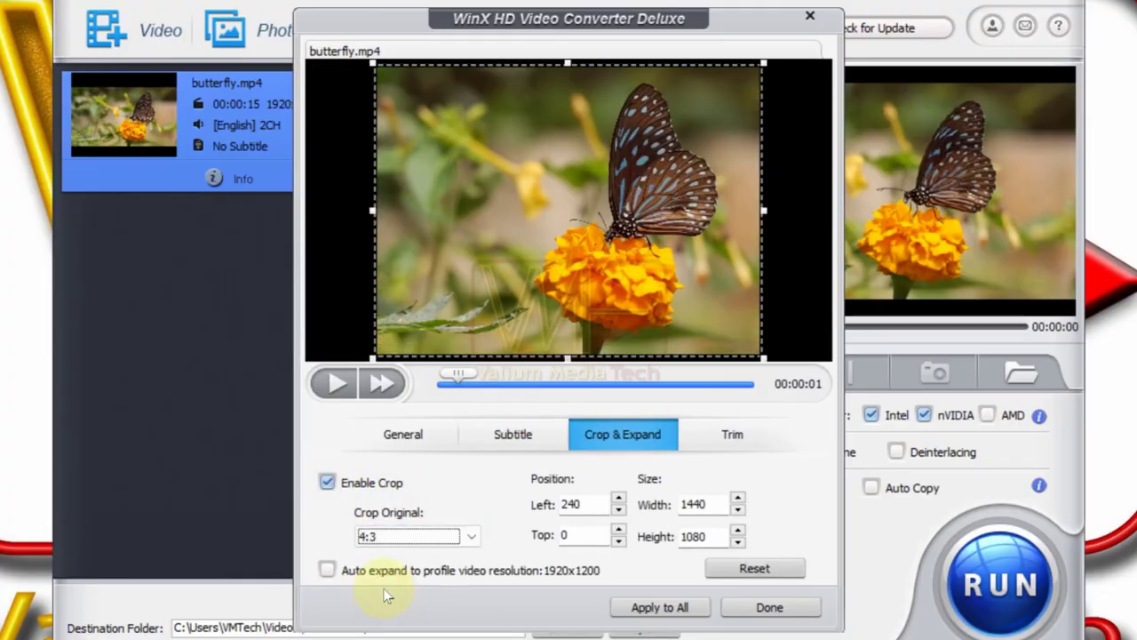
click(391, 537)
click(370, 610)
click(373, 583)
click(469, 537)
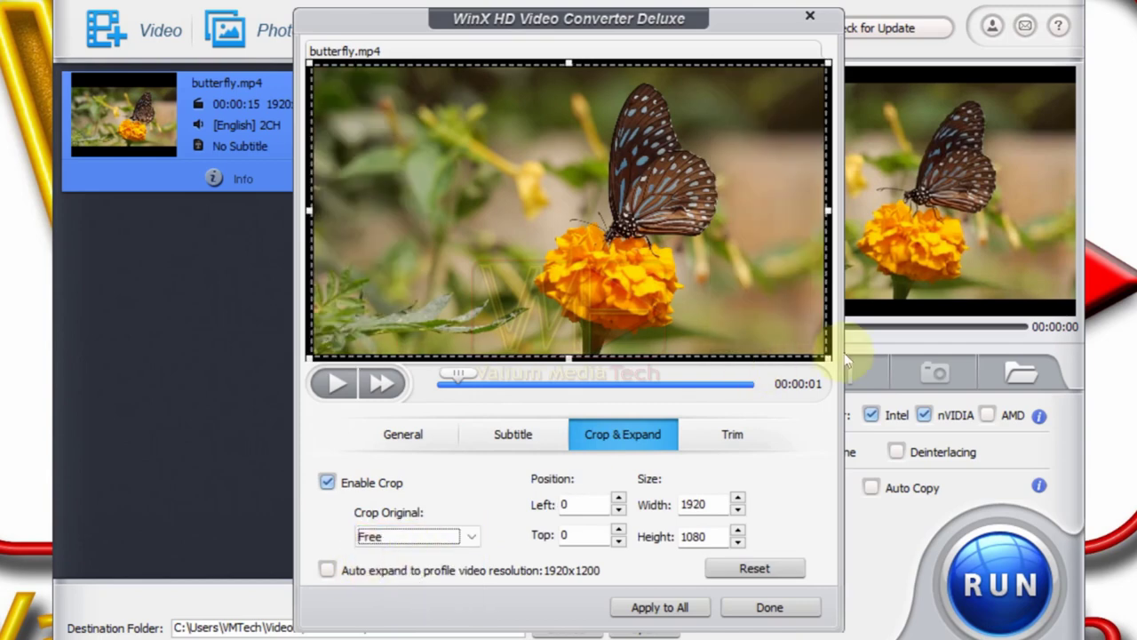
Shrink the crop area around the butterfly to about 892 x 822, reset the crop and open the trim options.
drag(846, 359, 542, 282)
drag(714, 302, 741, 329)
drag(310, 64, 496, 104)
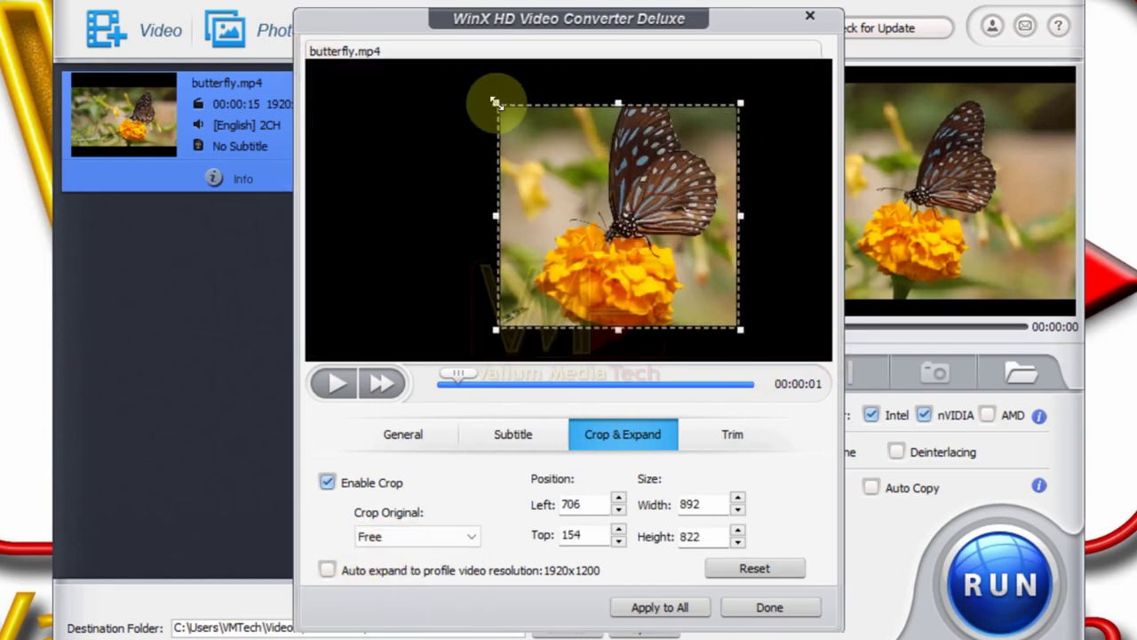
click(740, 567)
click(734, 436)
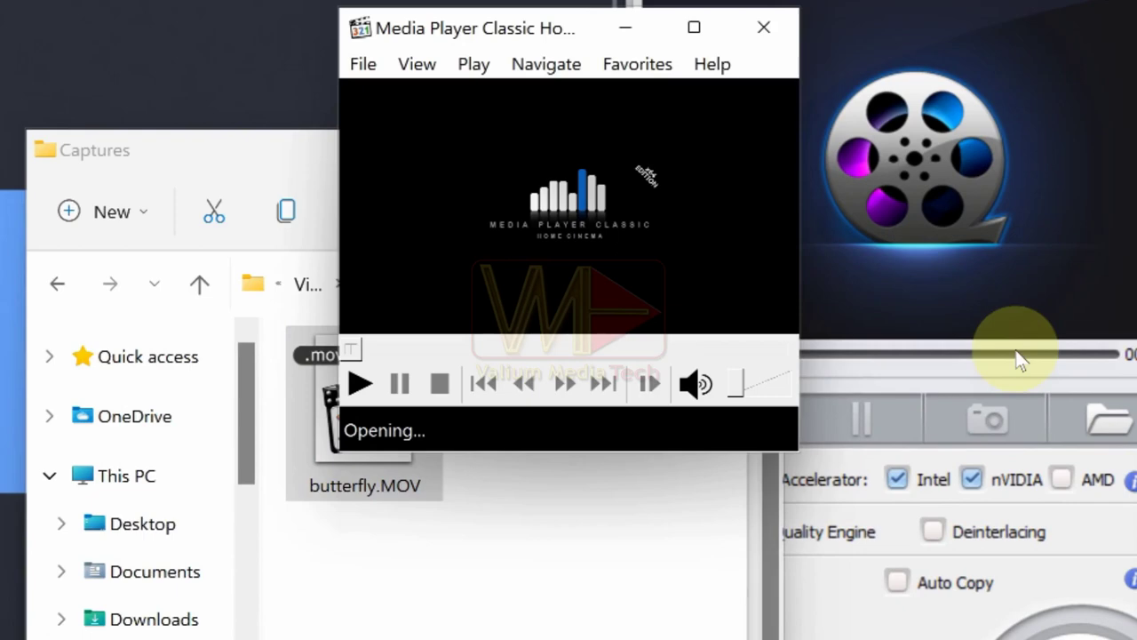
Open the properties of butterfly.mov in Media Player Classic and show its MediaInfo details.
click(363, 66)
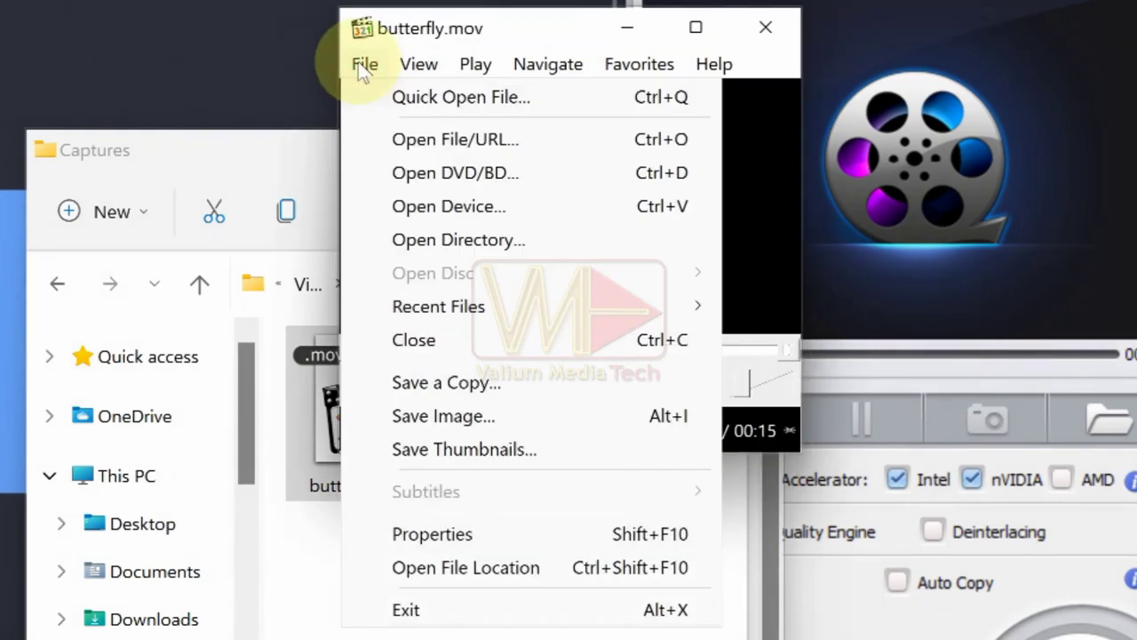
click(434, 534)
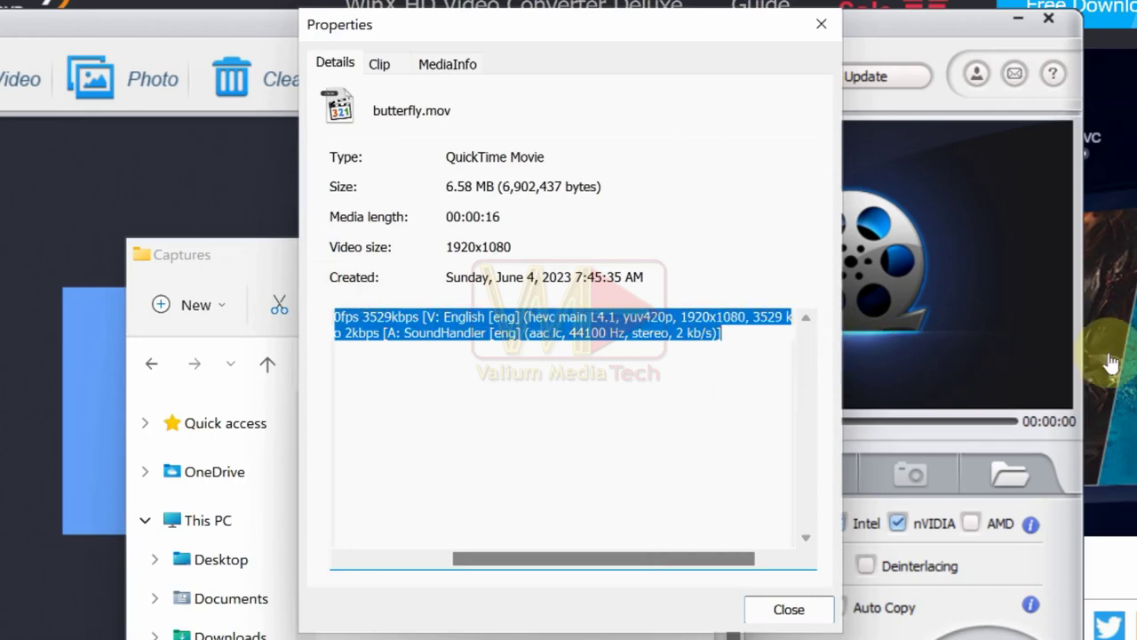
click(446, 64)
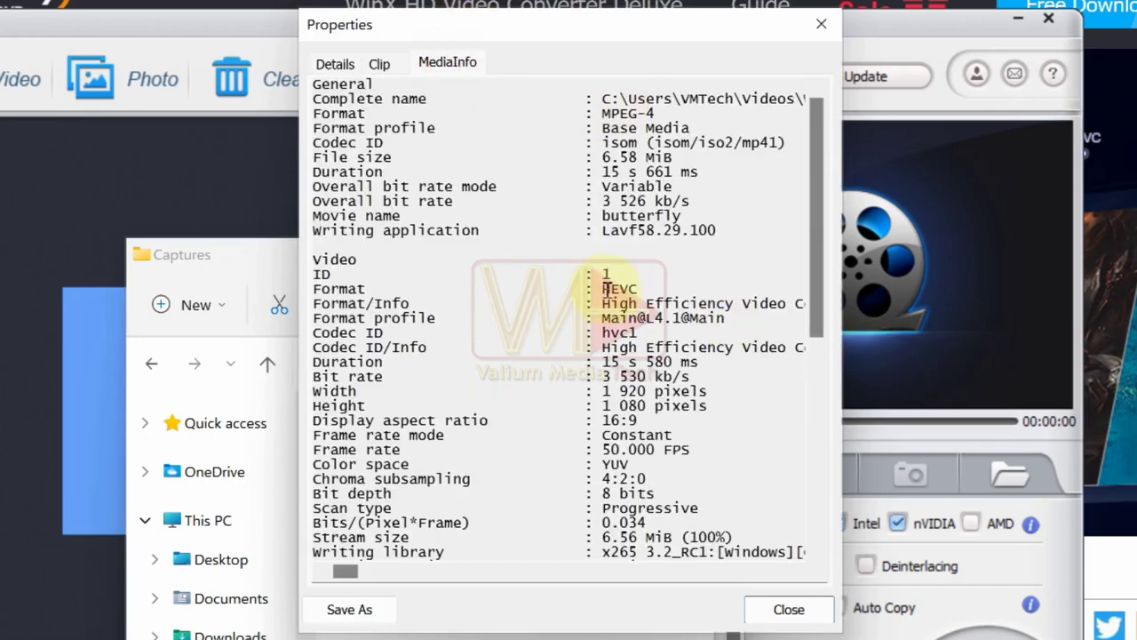
Examine the format, codec, writing library and audio information in the MediaInfo of butterfly.mov.
drag(782, 315, 313, 304)
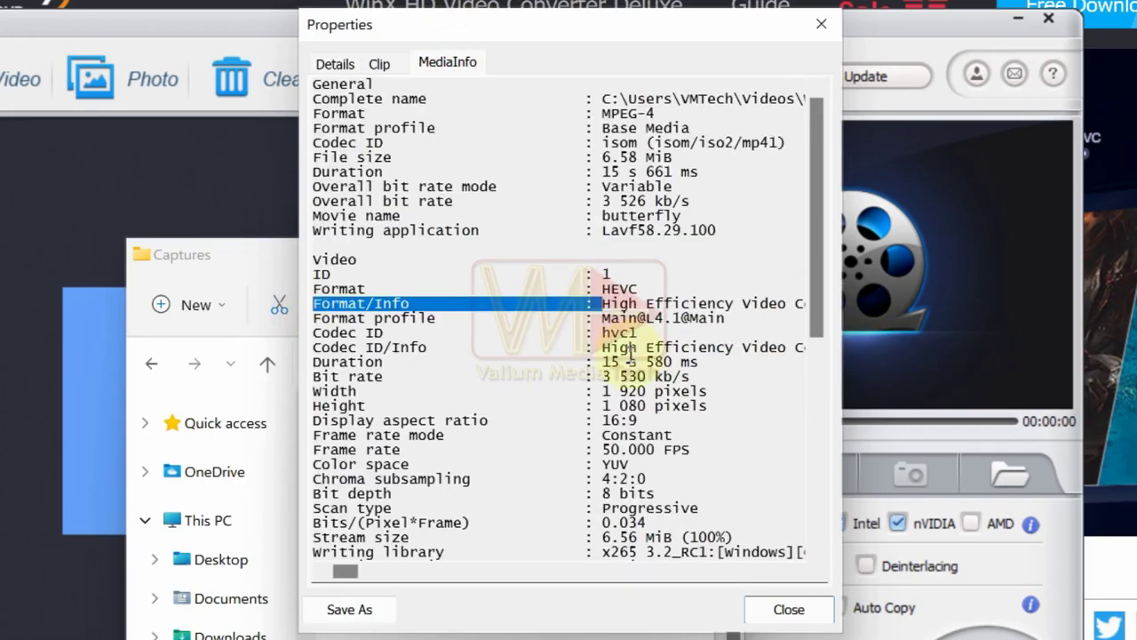
click(636, 348)
scroll(613, 364, down, 5)
drag(620, 334, 611, 334)
scroll(752, 353, down, 4)
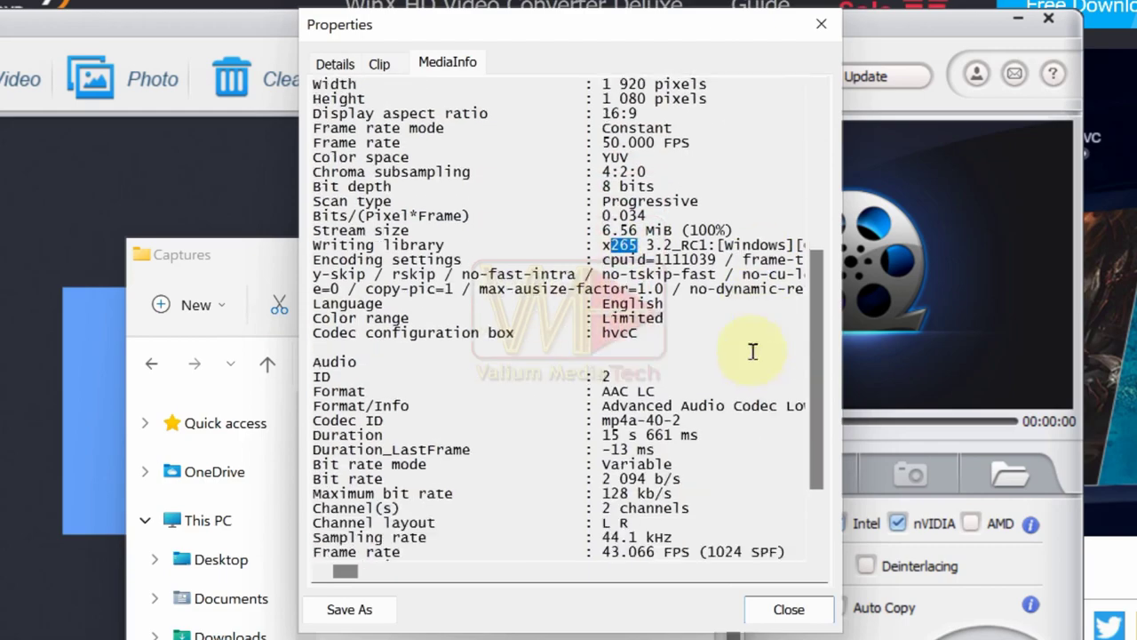
scroll(622, 475, up, 9)
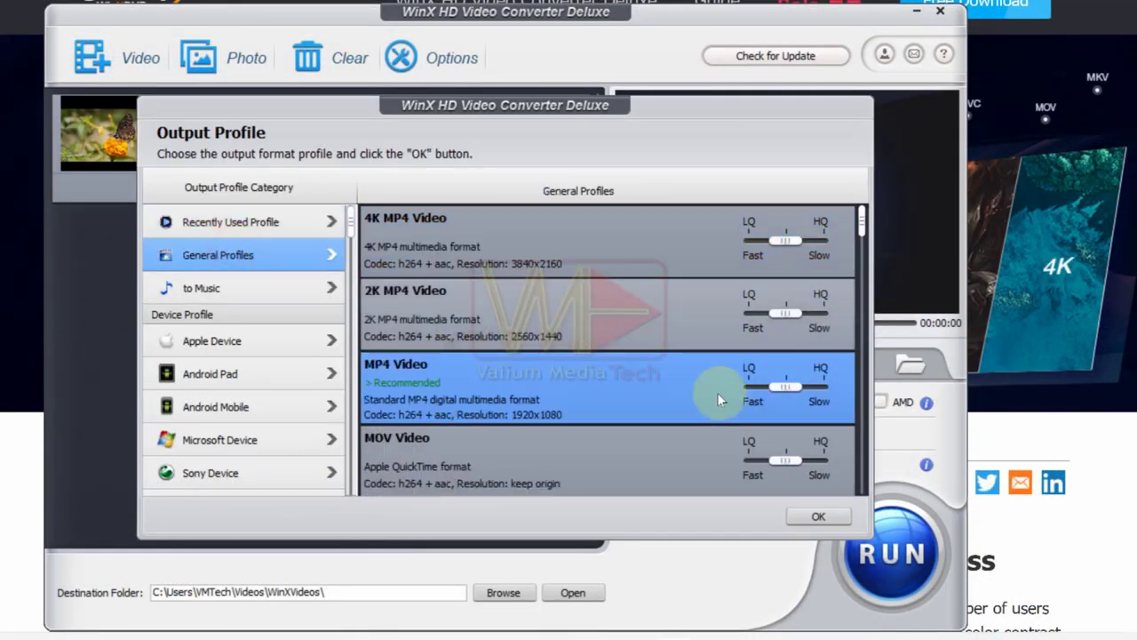
Accept the MP4 Video profile for butterfly.mov in WinX HD Video Converter Deluxe and run the conversion.
click(813, 515)
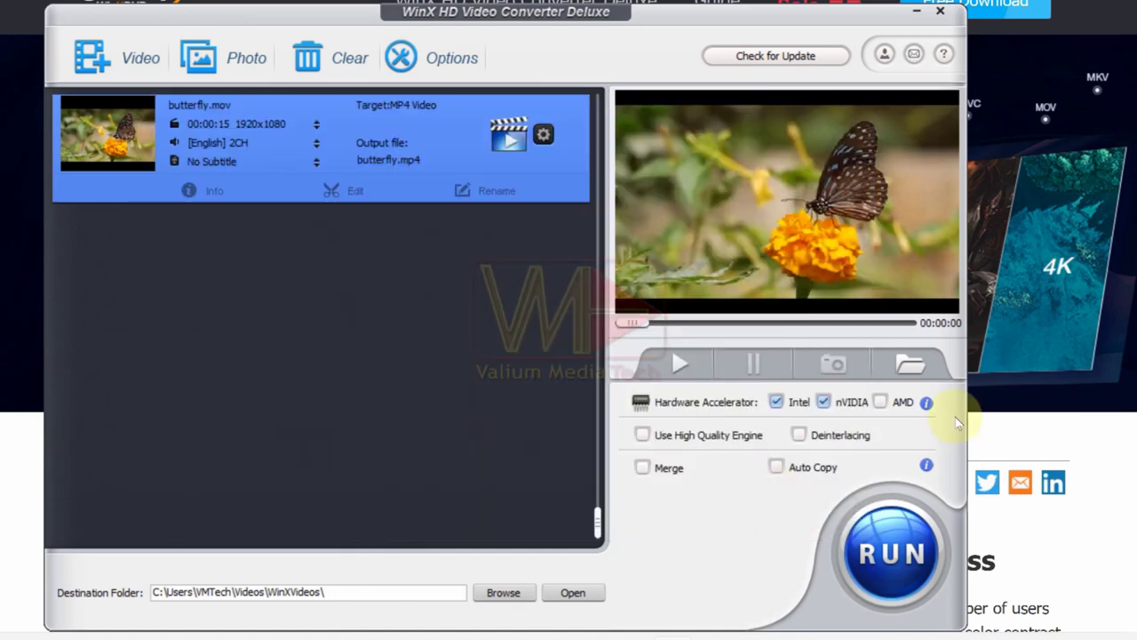
click(891, 556)
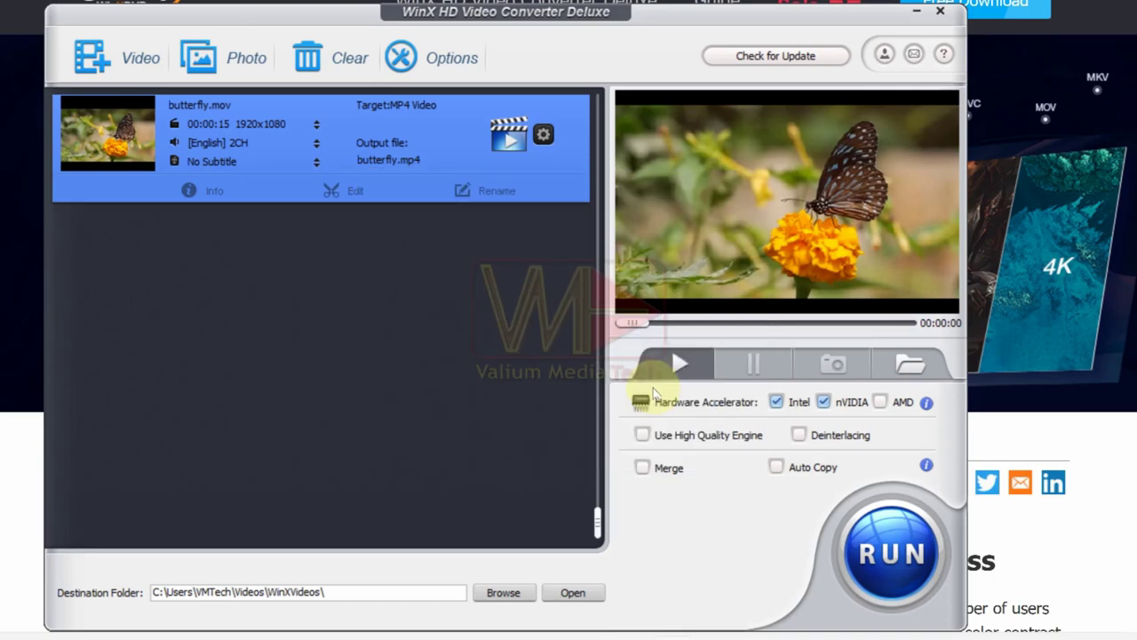
scroll(794, 140, down, 3)
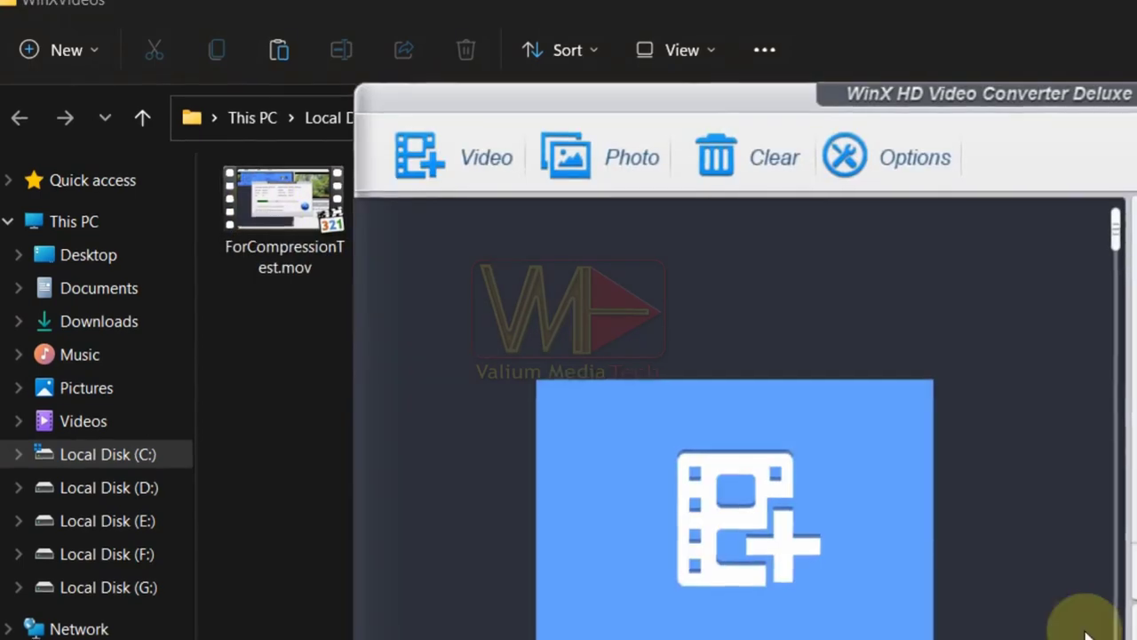
Load ForCompressionTest.mov and convert it with the MP4 Video profile at the LQ quality setting.
drag(253, 203, 671, 429)
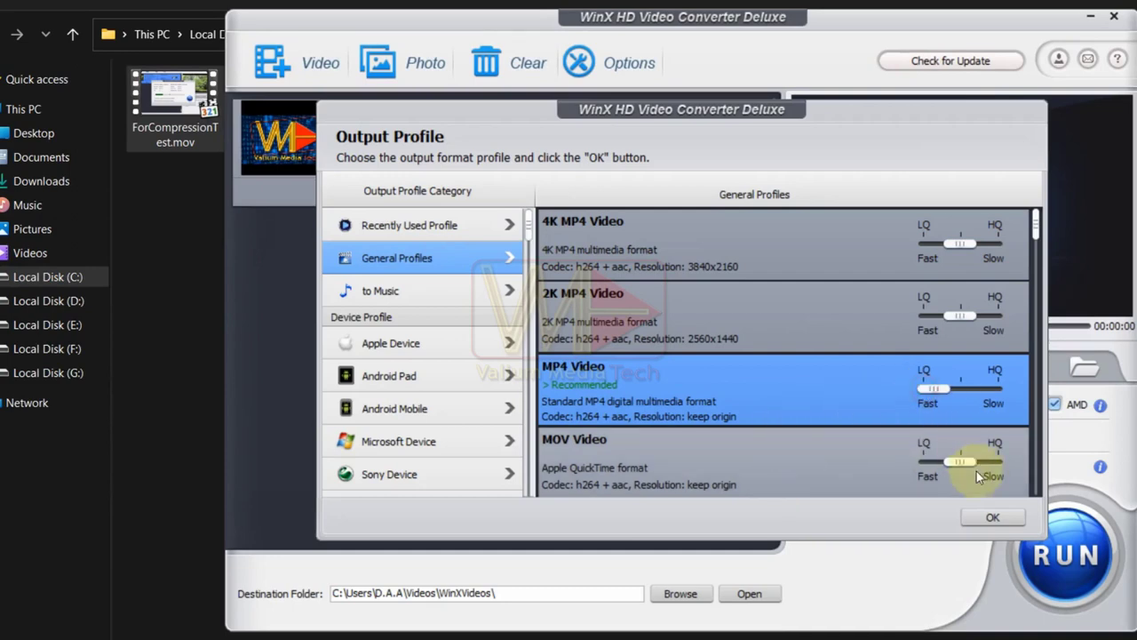
click(992, 518)
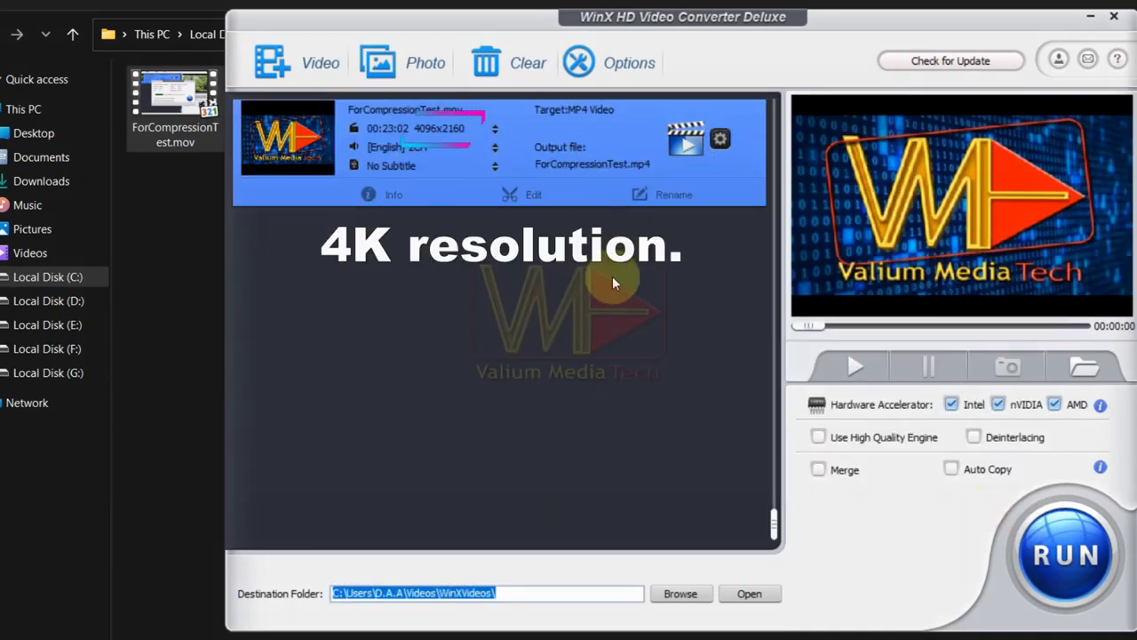
click(1071, 547)
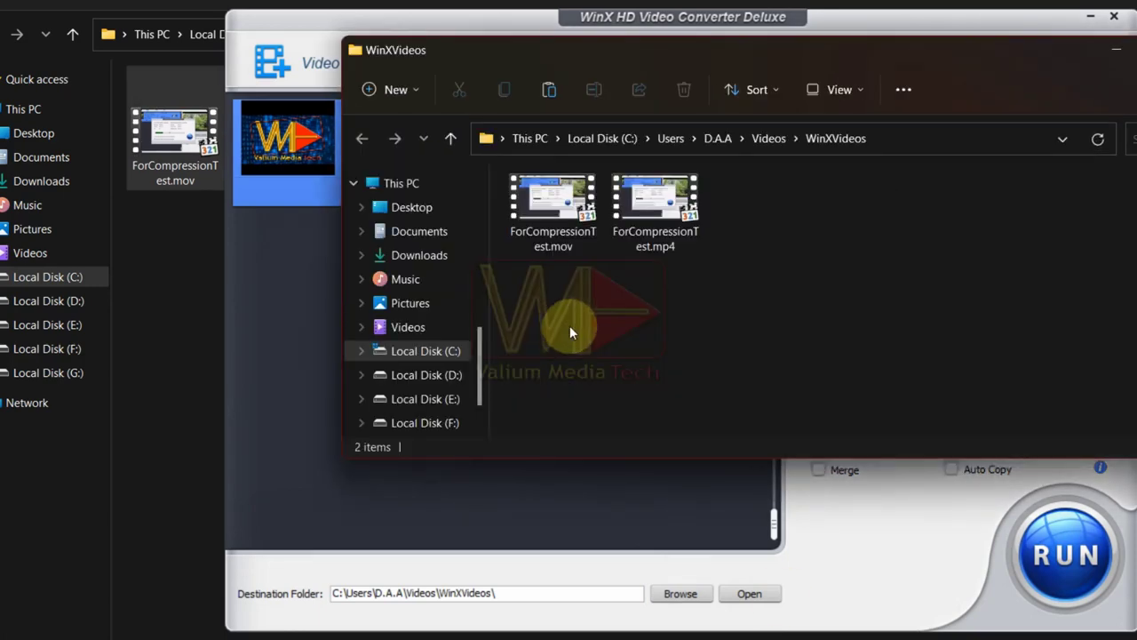
Compare the file sizes of ForCompressionTest.mov and ForCompressionTest.mp4 using Calculator.
mouse_move(558, 249)
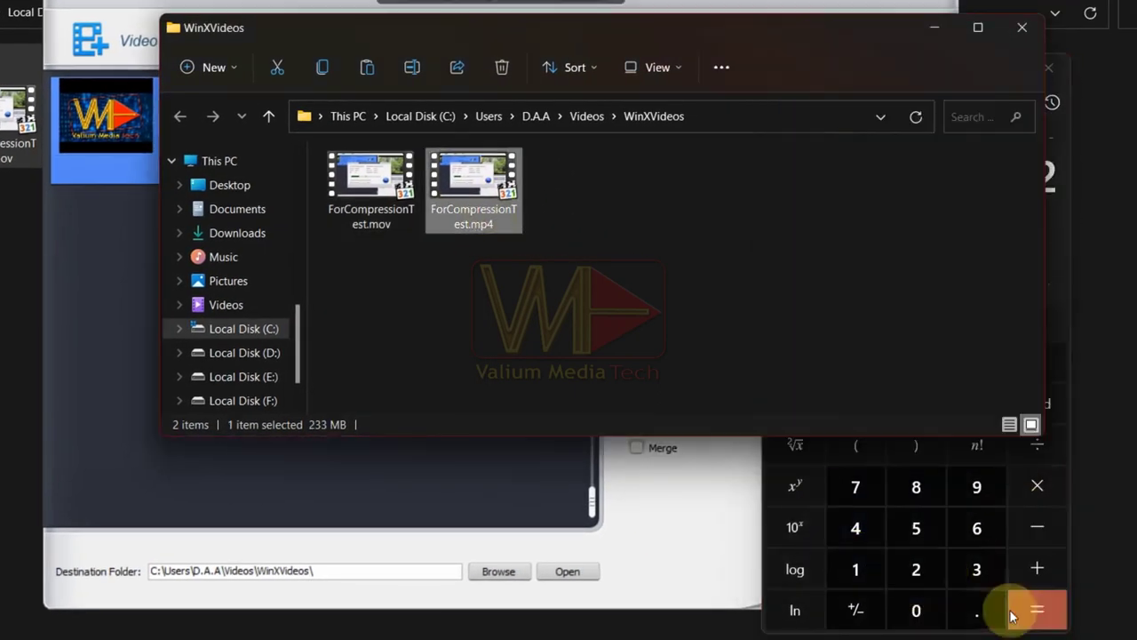
click(1022, 609)
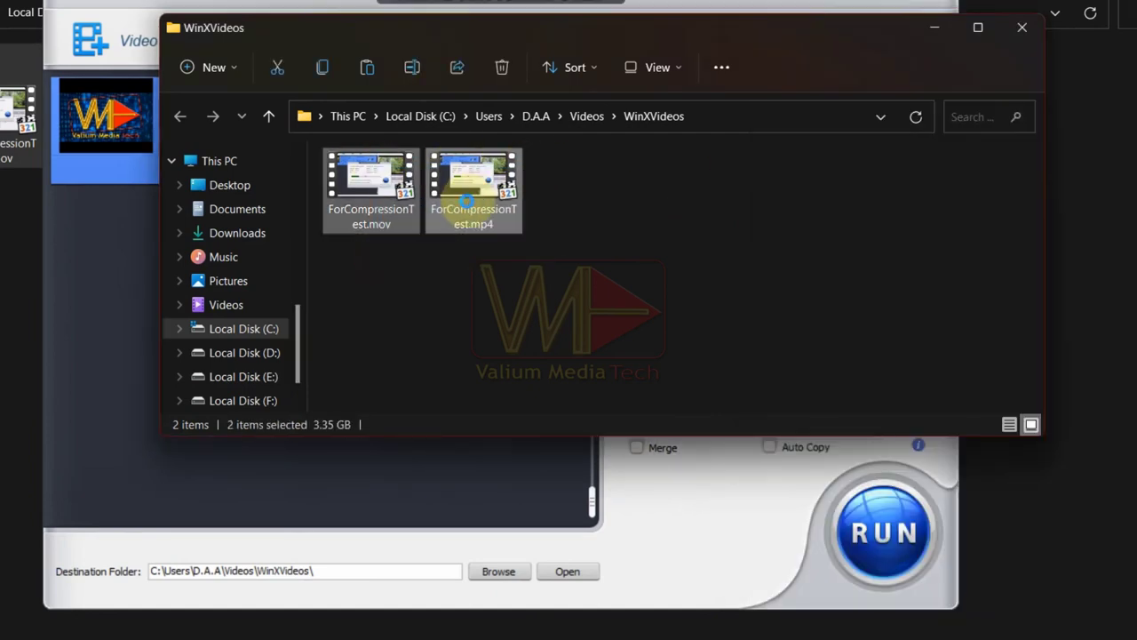
Play both ForCompressionTest videos and overlay the MP4 player window on the MOV one to compare picture quality.
double_click(466, 199)
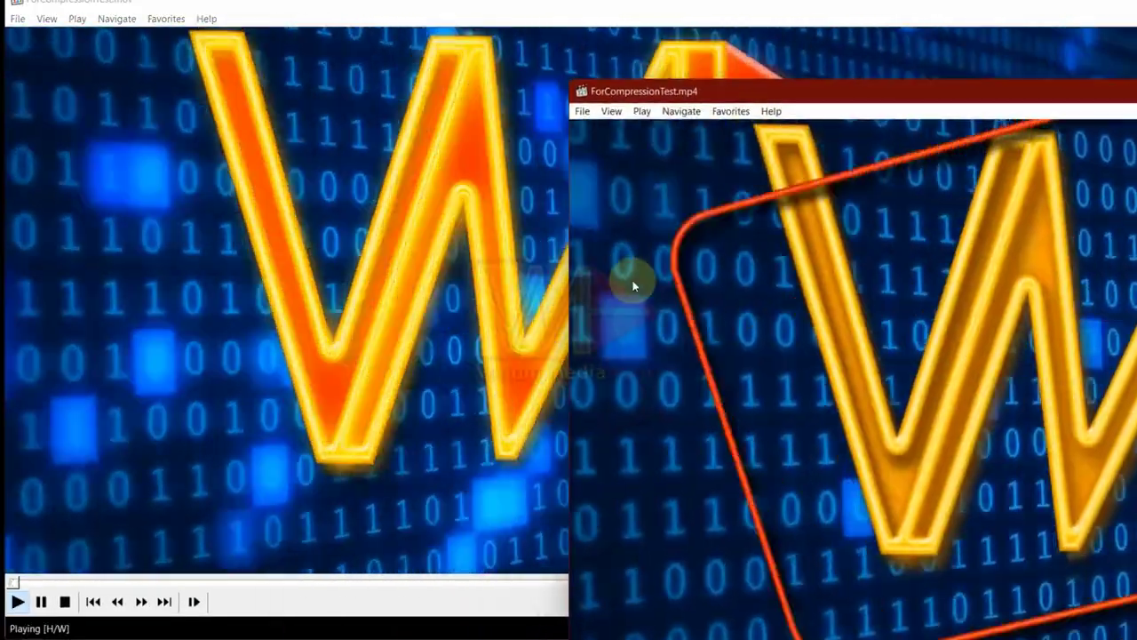
drag(748, 92, 183, 4)
drag(711, 3, 708, 120)
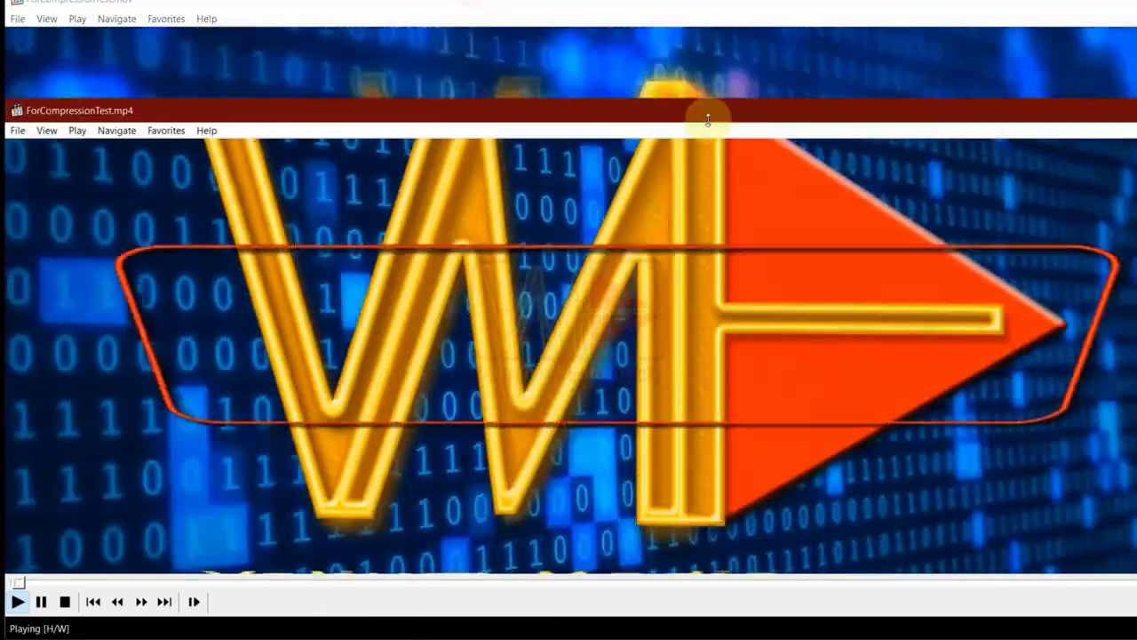
drag(96, 132, 603, 53)
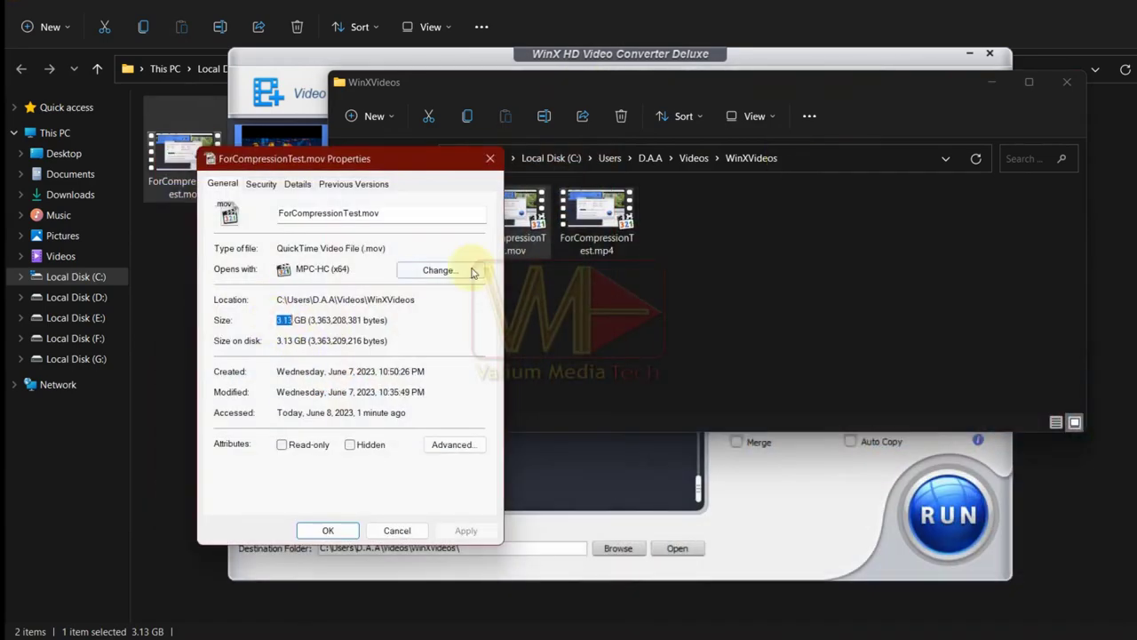
Compare the file sizes and the detailed video properties, including frame dimensions, of ForCompressionTest.mov and ForCompressionTest.mp4.
key(alt+Return)
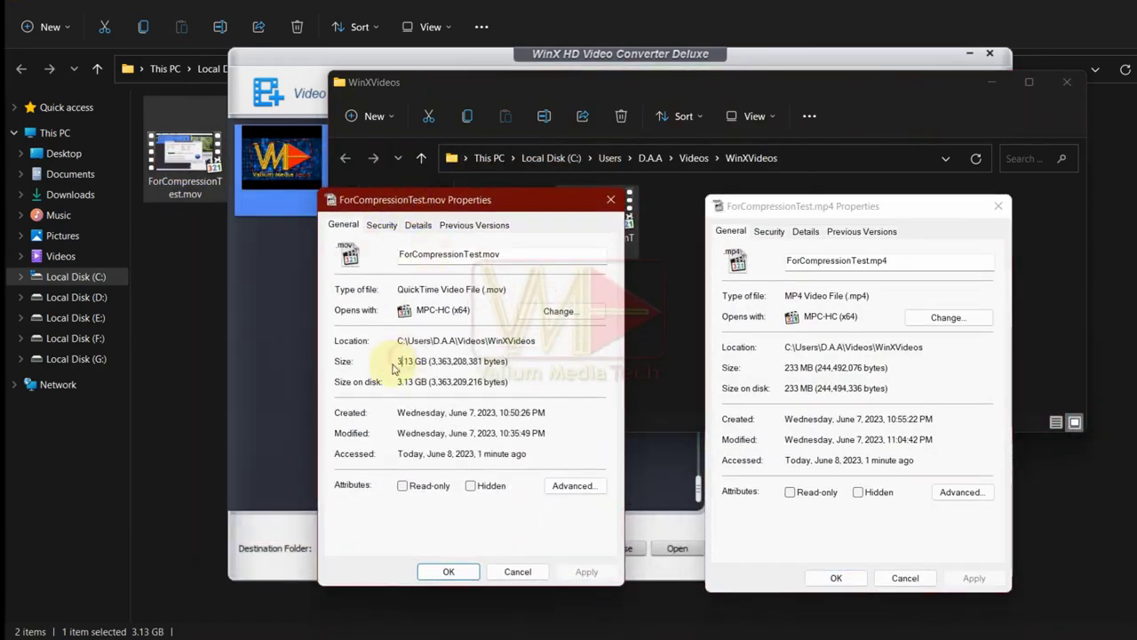
double_click(404, 361)
double_click(793, 368)
click(417, 225)
click(417, 381)
click(805, 231)
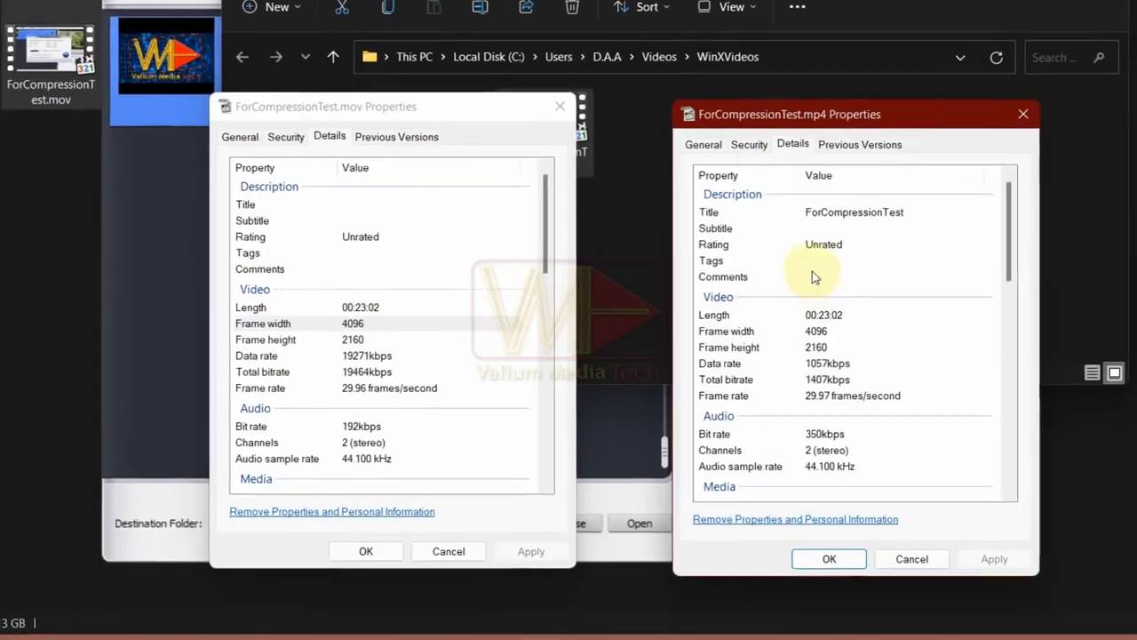
click(811, 347)
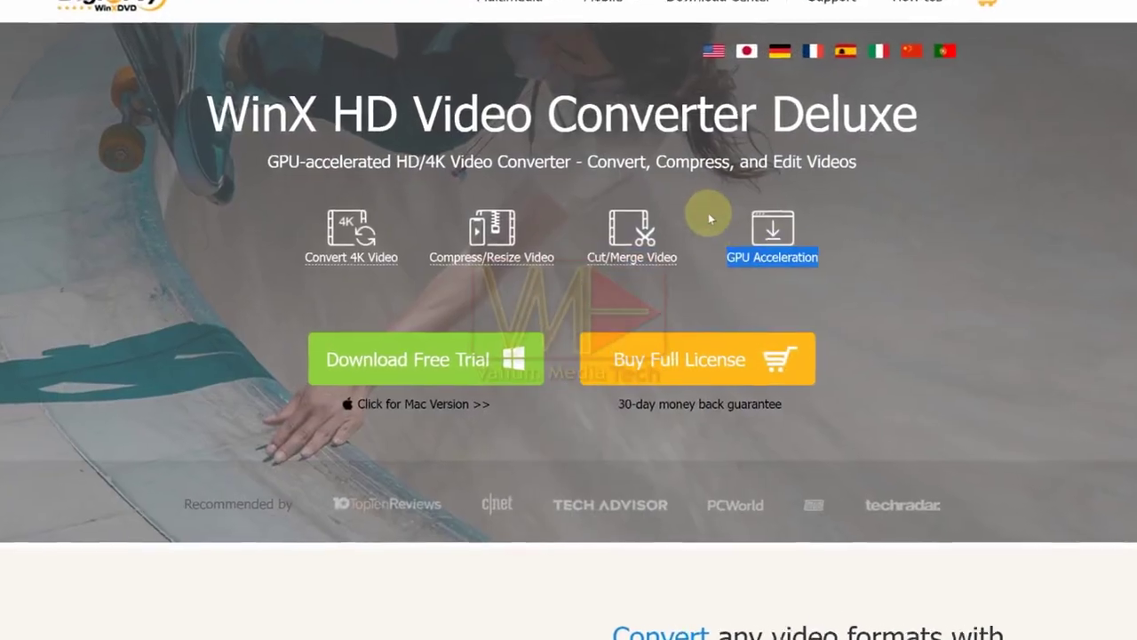
Review the WinX HD Video Converter Deluxe product page in the web browser, highlighting the heading "More than 90 Million Users since 2010".
middle_click(549, 163)
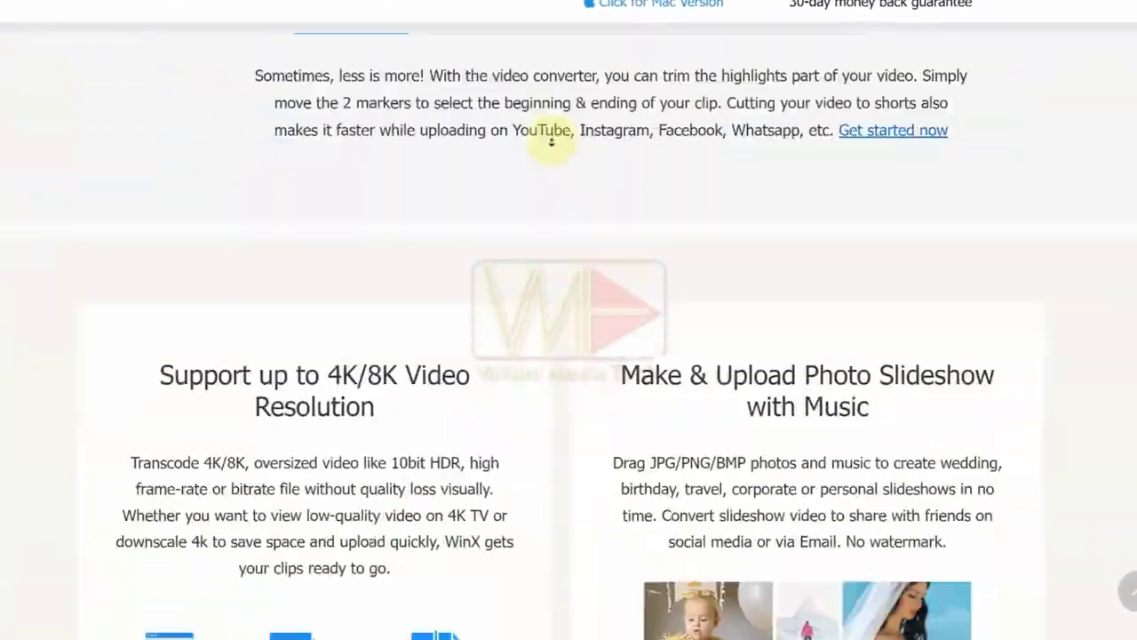
scroll(551, 142, down, 12)
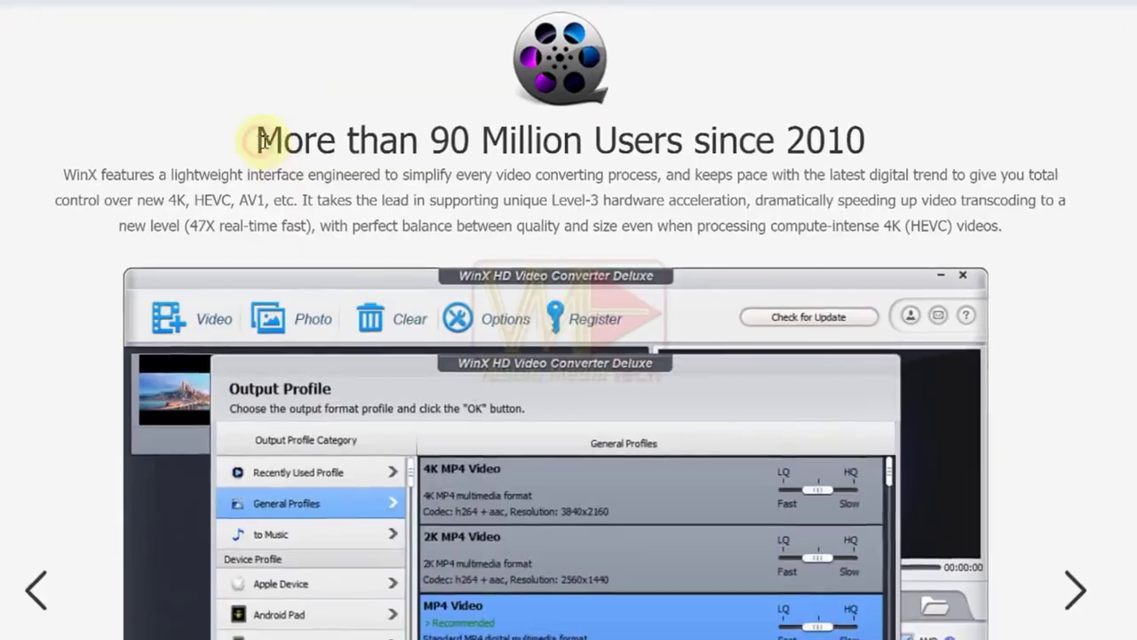
drag(249, 135, 875, 135)
click(535, 54)
scroll(535, 54, up, 5)
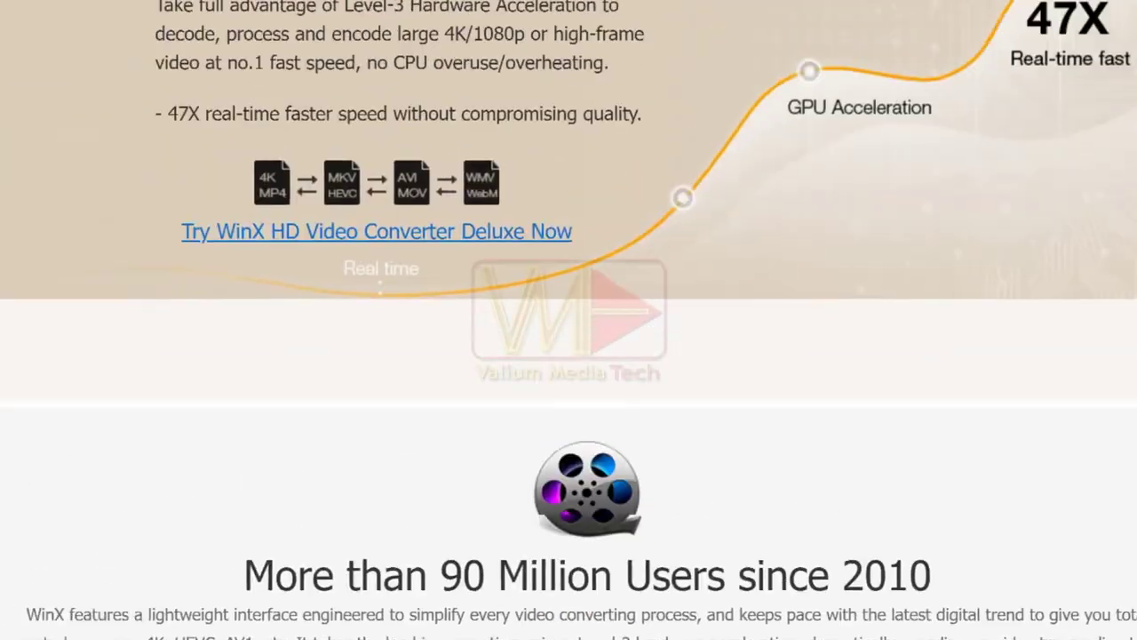
scroll(568, 320, up, 15)
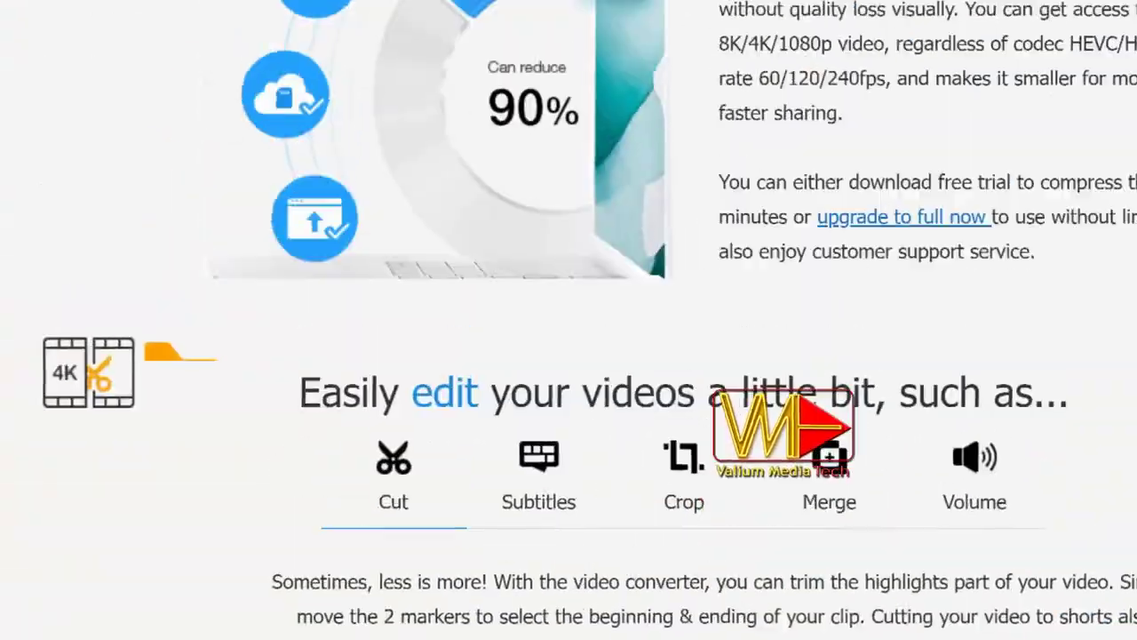